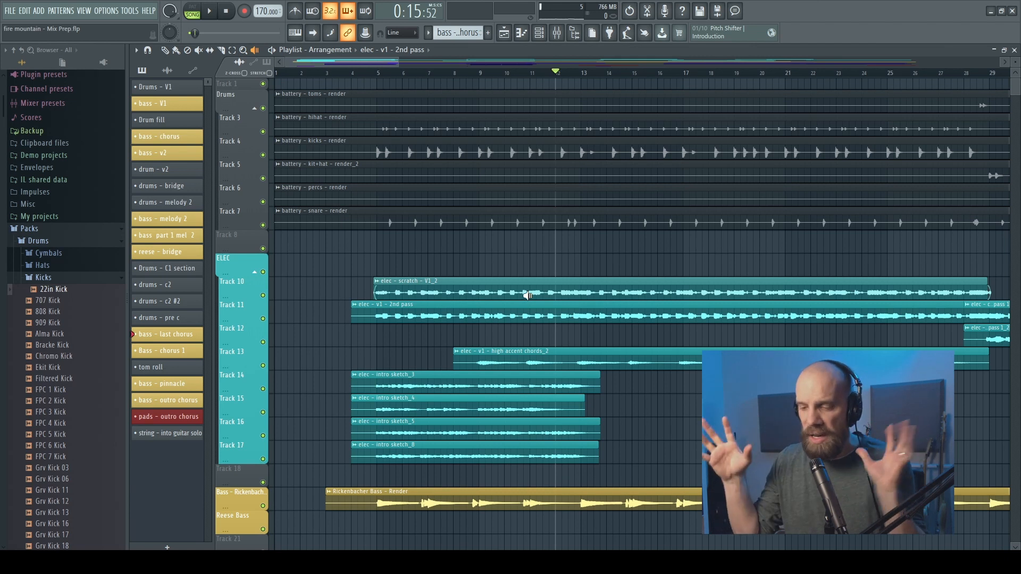
{"action": "key", "text": "F9"}
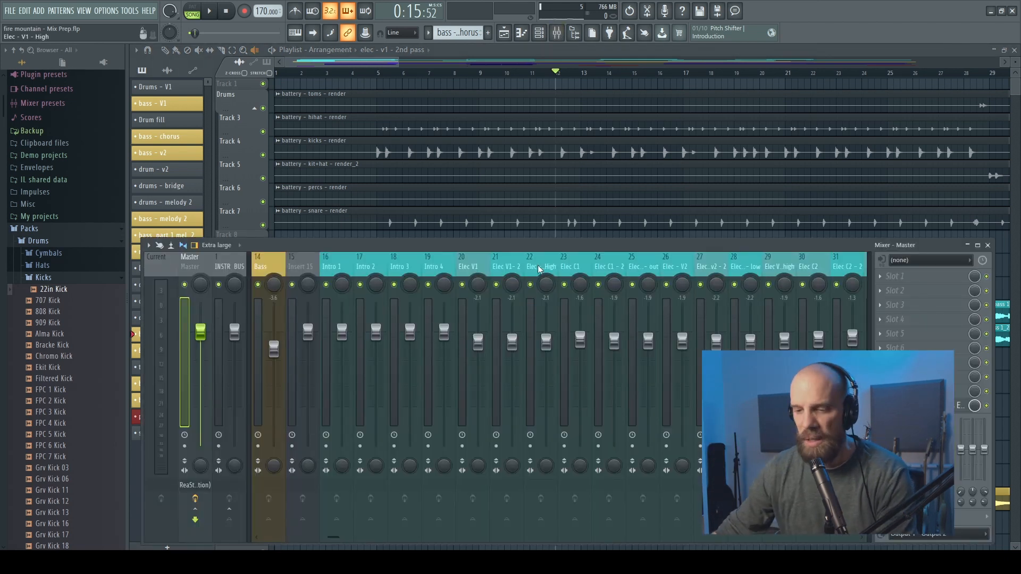
{"action": "key", "text": "F6"}
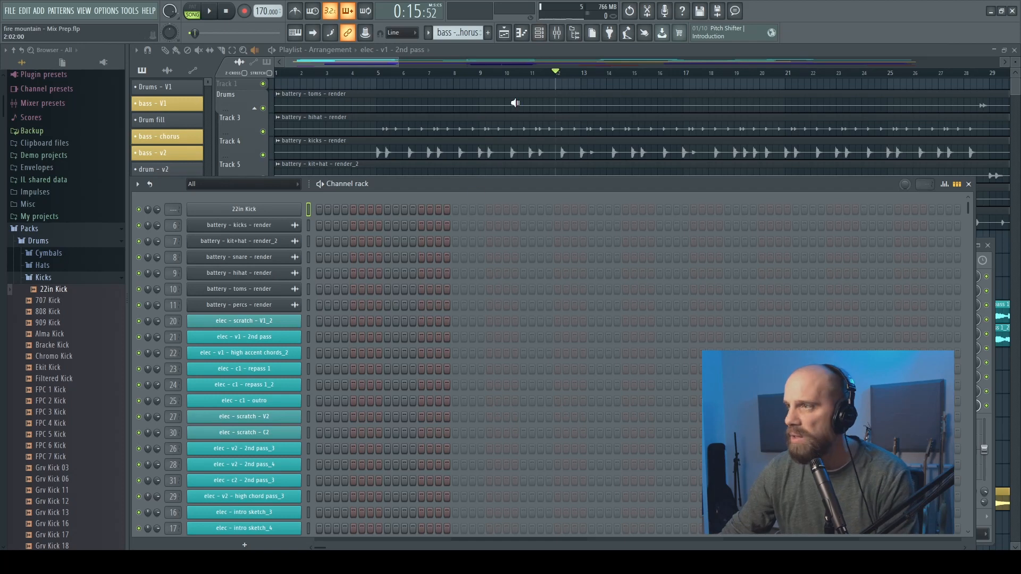
{"action": "left_click", "coordinate": [579, 51]}
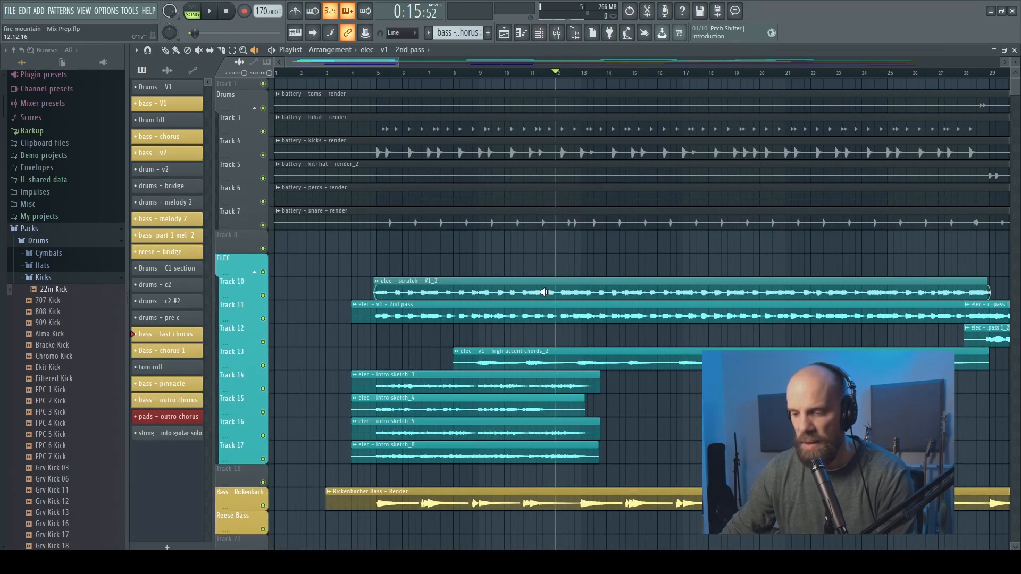
- Pan the Elec V1 mixer track to the left and Elec V1 - 2 about 47% to the right
{"action": "key", "text": "F9"}
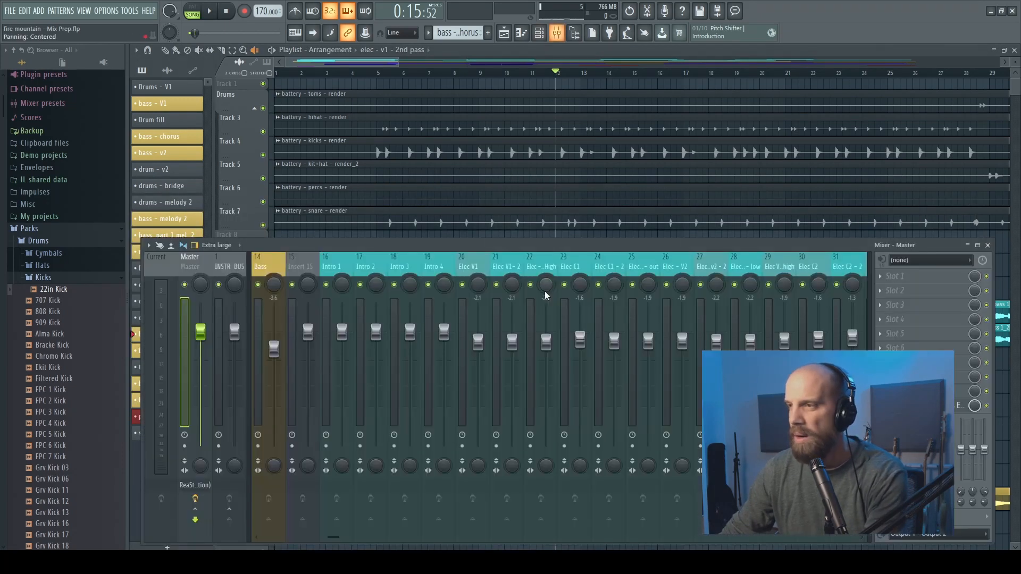
{"action": "key", "text": "space"}
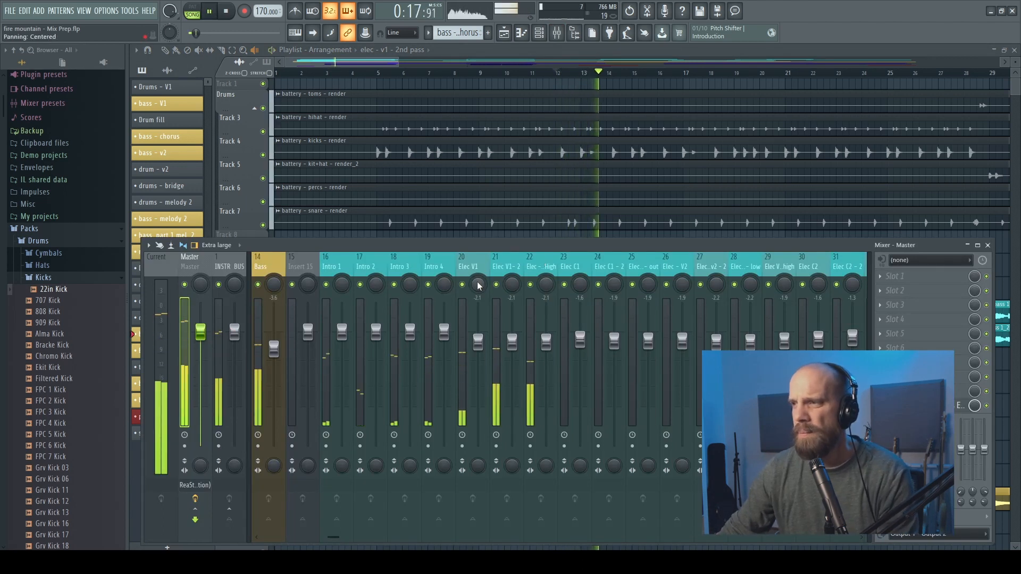
{"action": "key", "text": "space"}
{"action": "left_click_drag", "start_coordinate": [478, 287], "coordinate": [511, 274]}
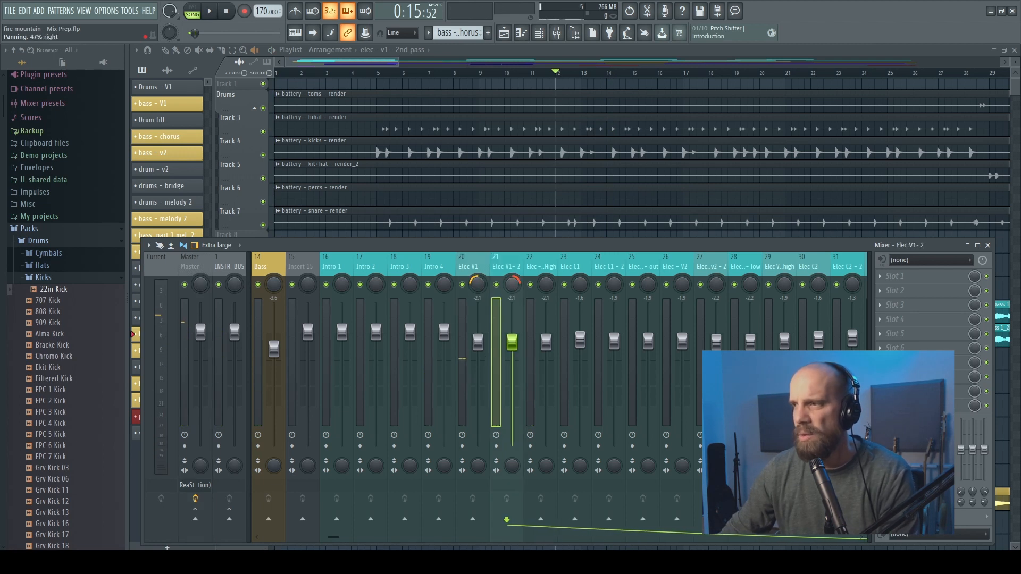
- Raise the Elec V1 mixer track's volume to about -1.7 dB while playing the verse
{"action": "key", "text": "space"}
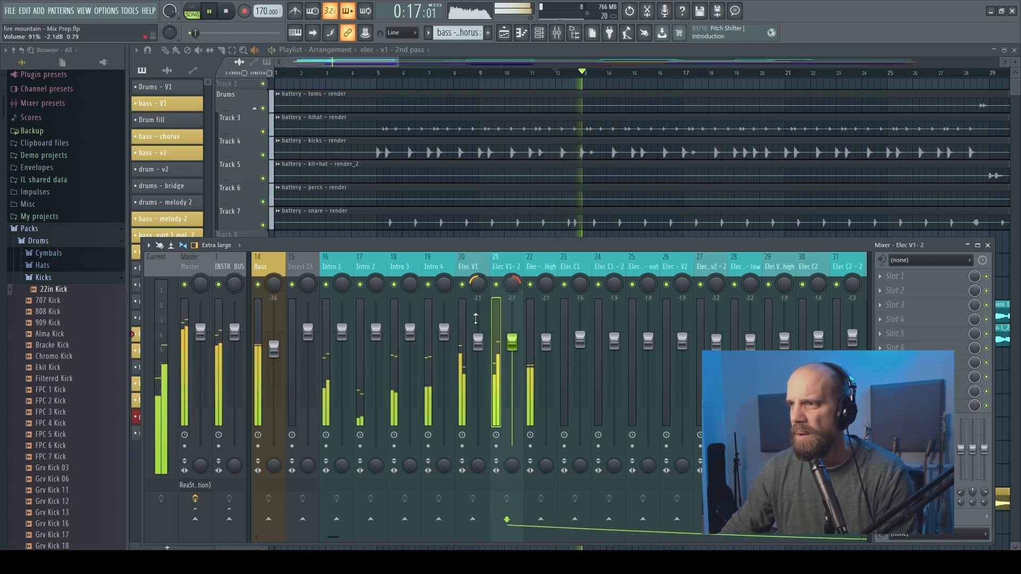
{"action": "left_click_drag", "start_coordinate": [478, 342], "coordinate": [478, 339]}
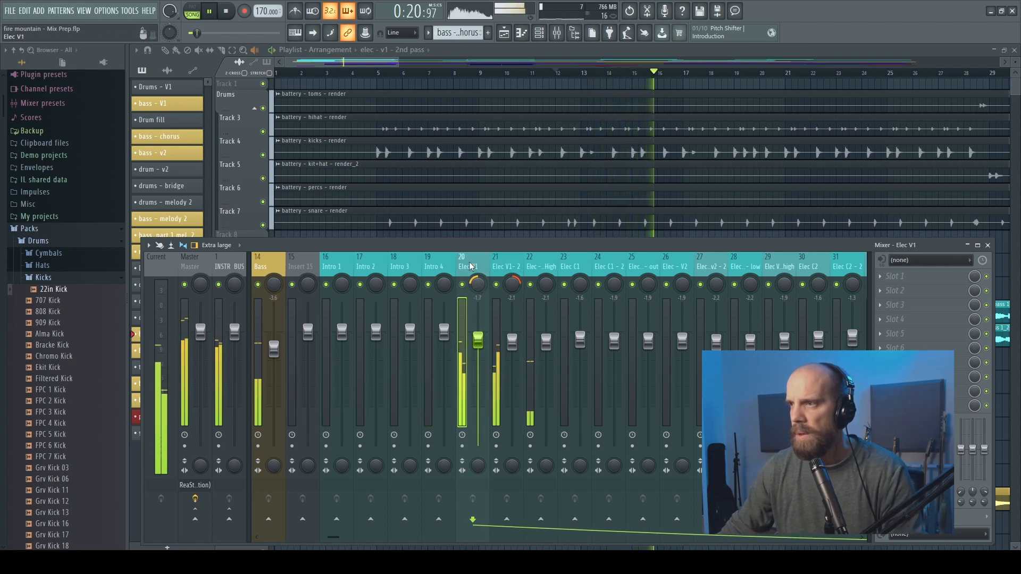
{"action": "key", "text": "space"}
- Lower Elec V1 and Elec V1 - 2 together to about -4.3 dB and -5.2 dB during verse playback
{"action": "left_click_drag", "start_coordinate": [478, 341], "coordinate": [475, 310]}
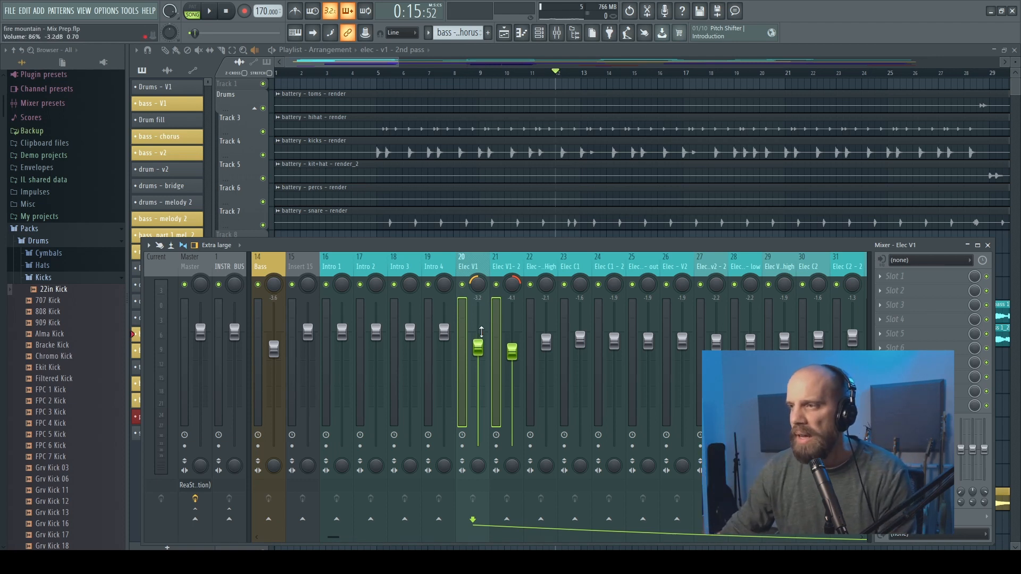
{"action": "key", "text": "space"}
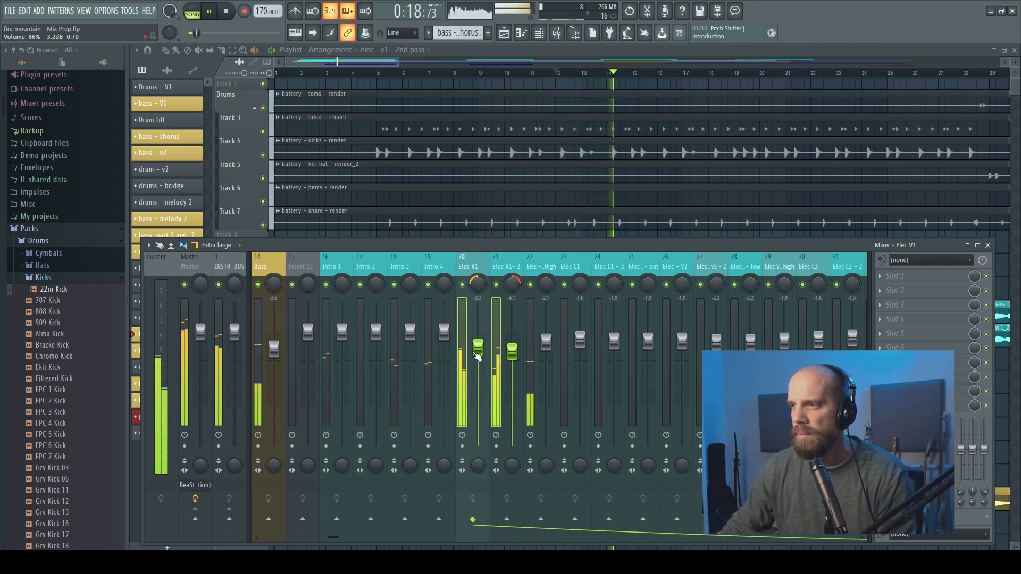
{"action": "left_click_drag", "start_coordinate": [478, 349], "coordinate": [477, 355]}
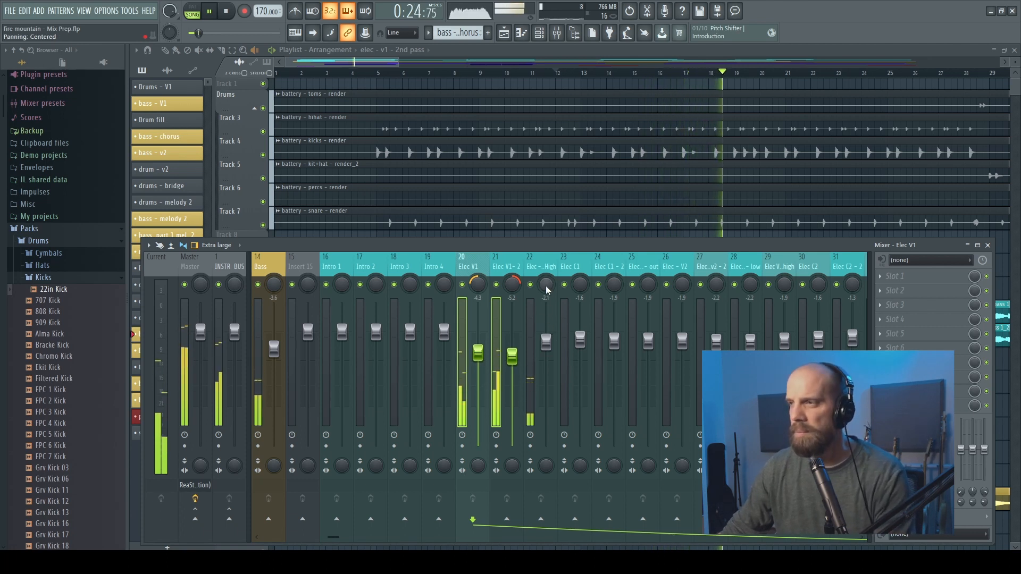
{"action": "key", "text": "space"}
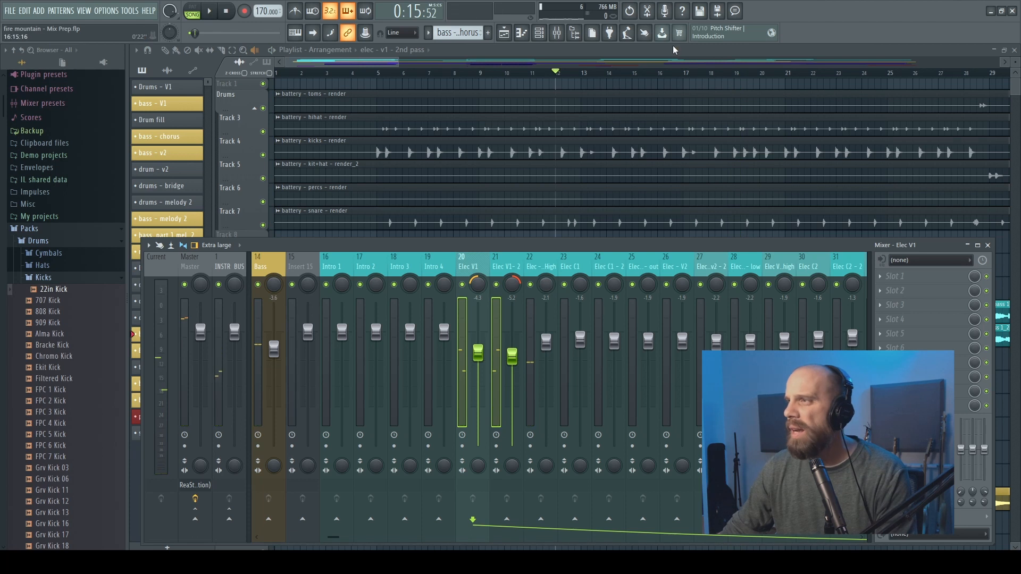
- Listen to the elec - v1 - high accent chords_2 clip's track in solo
{"action": "key", "text": "F9"}
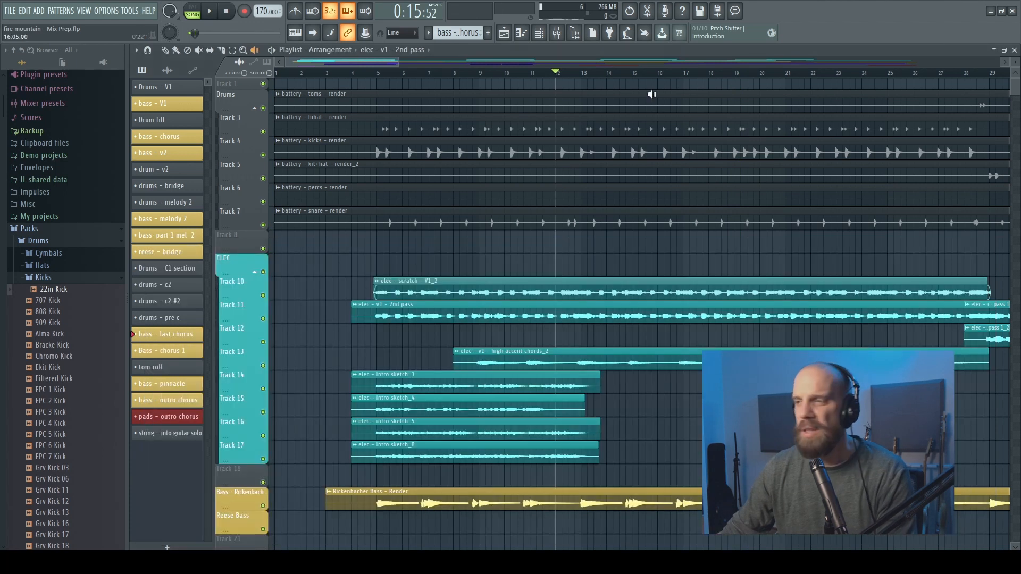
{"action": "right_click", "coordinate": [522, 356]}
{"action": "right_click", "coordinate": [572, 360]}
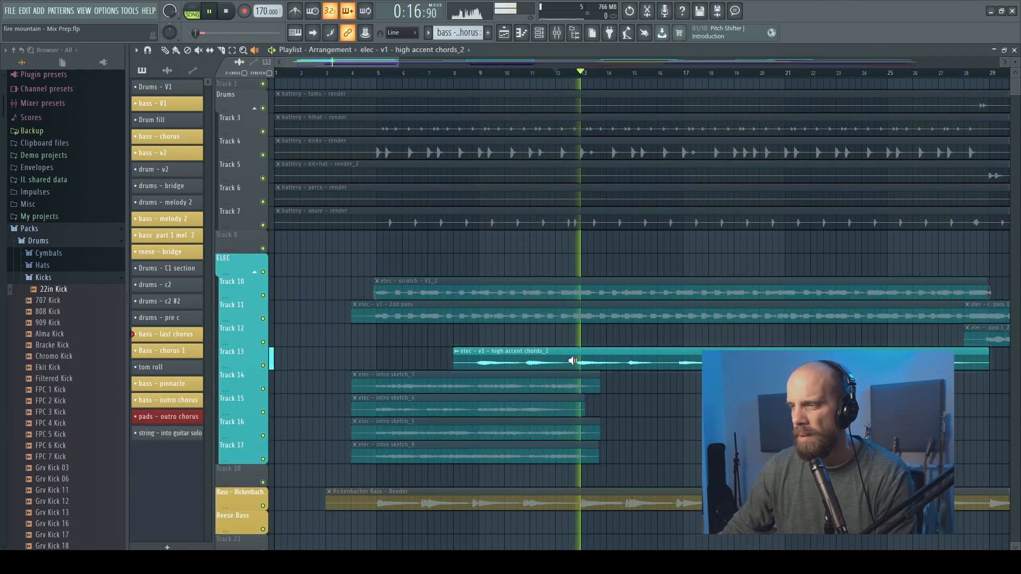
- Pan the Elec - V1 - High mixer track slightly to the right and lower its volume to about -3.3 dB
{"action": "key", "text": "F9"}
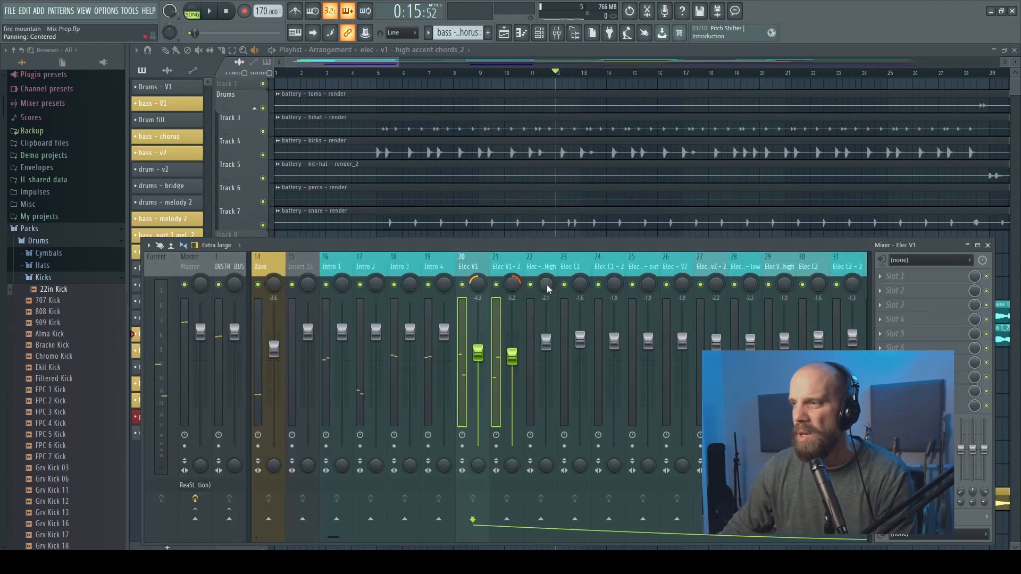
{"action": "left_click_drag", "start_coordinate": [548, 289], "coordinate": [549, 288]}
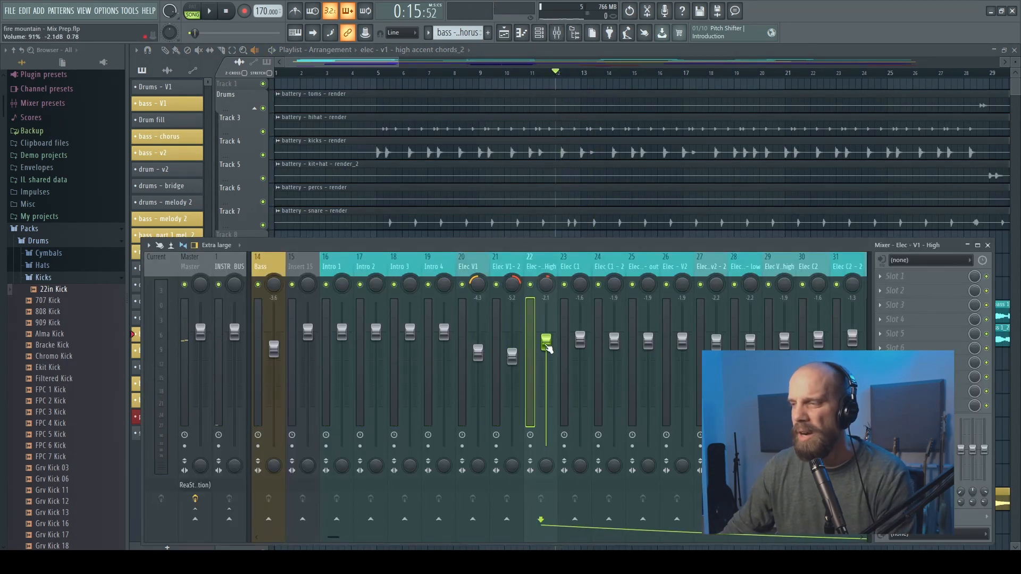
{"action": "key", "text": "space"}
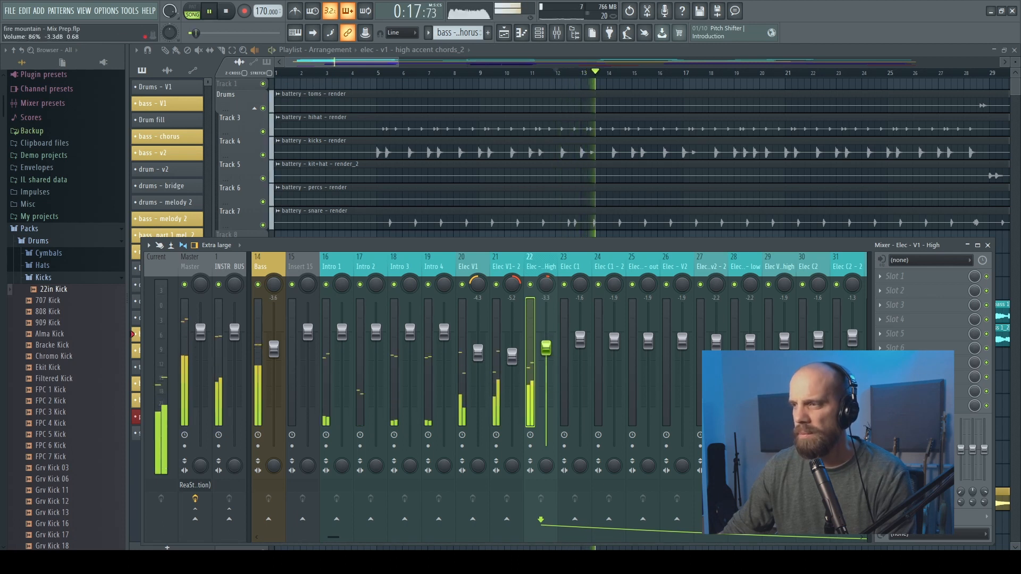
- Match Elec V1 to Elec V1 - 2, and lower both to about -6.9 dB together with Elec - V1 - High to about -4.8 dB
{"action": "mouse_move", "coordinate": [478, 352]}
{"action": "left_mouse_down"}
{"action": "mouse_move", "coordinate": [512, 356]}
{"action": "mouse_move", "coordinate": [478, 350]}
{"action": "left_mouse_up"}
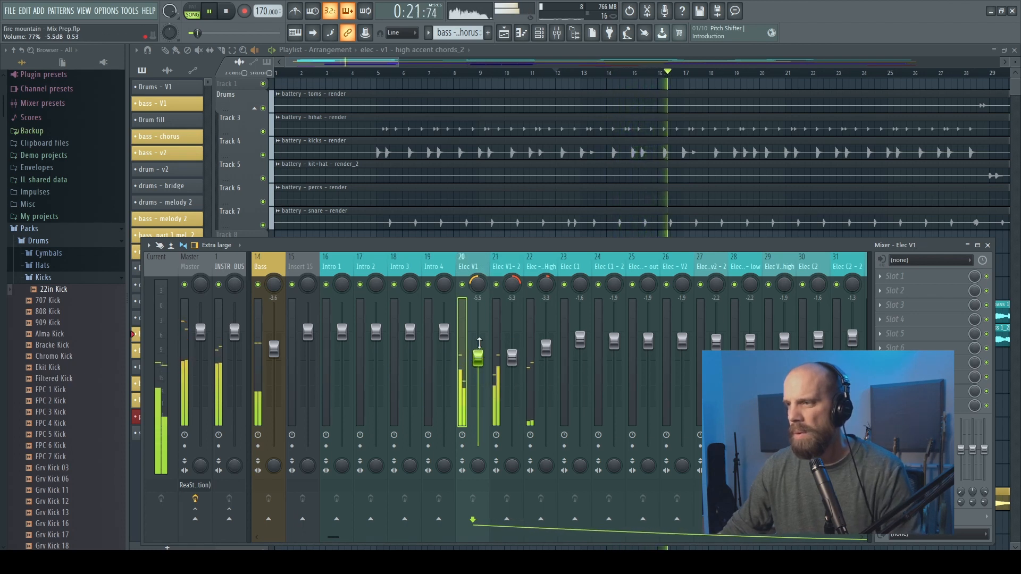
{"action": "left_click", "coordinate": [497, 341], "text": "ctrl+shift"}
{"action": "left_click", "coordinate": [530, 348], "text": "ctrl+shift"}
{"action": "left_click_drag", "start_coordinate": [512, 358], "coordinate": [515, 366]}
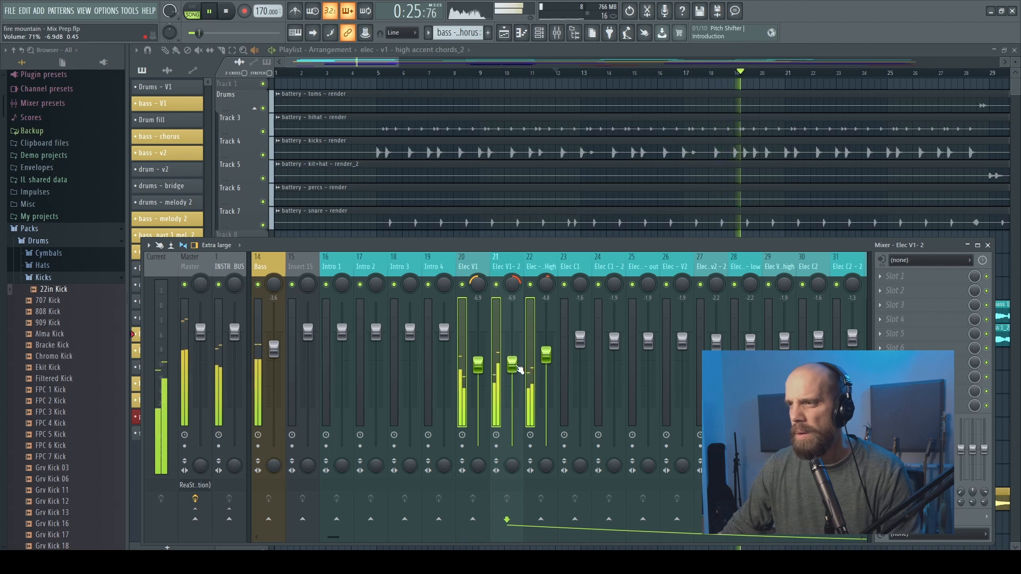
- Lower the Bass mixer track's volume to about -5.3 dB, checking it against verse playback
{"action": "scroll", "coordinate": [495, 261], "scroll_direction": "left", "scroll_amount": 4}
{"action": "scroll", "coordinate": [495, 261], "scroll_direction": "right", "scroll_amount": 2}
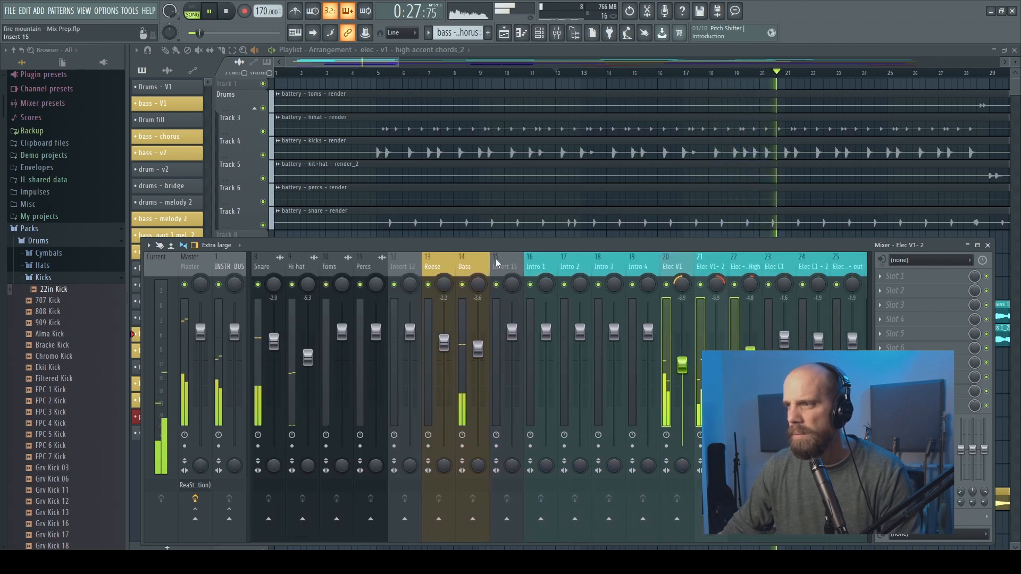
{"action": "left_click_drag", "start_coordinate": [478, 348], "coordinate": [478, 355]}
{"action": "key", "text": "space"}
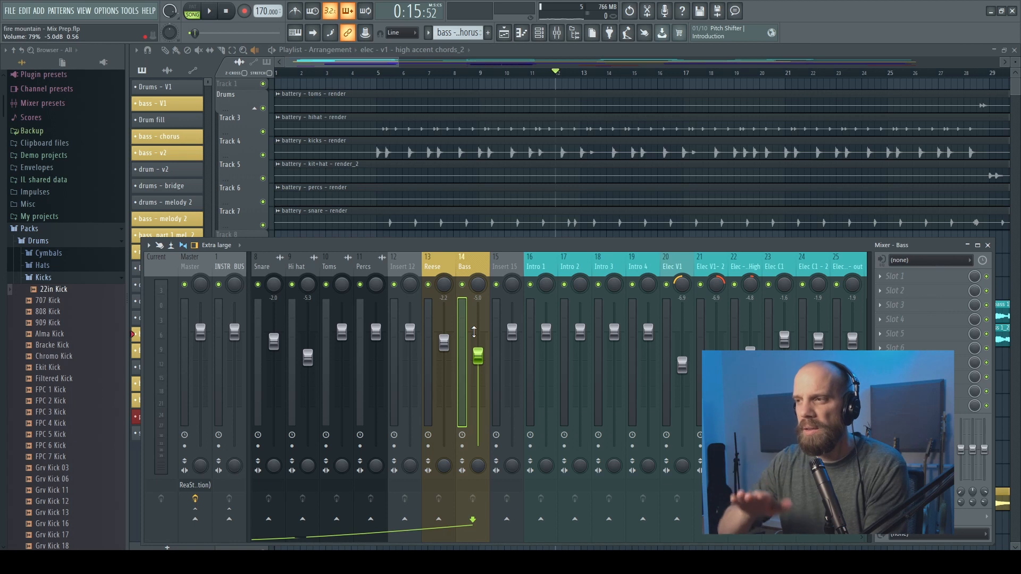
{"action": "key", "text": "space"}
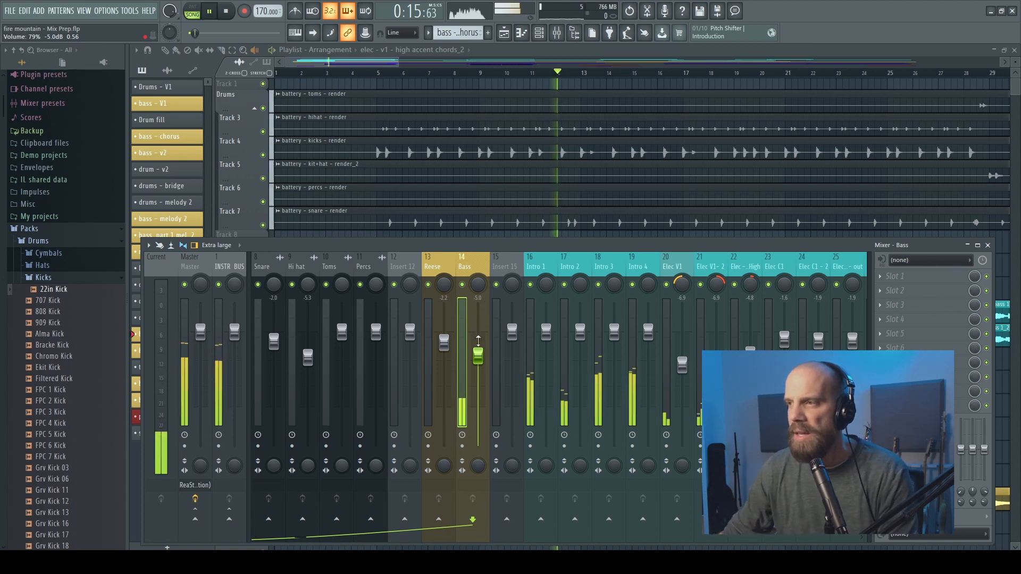
{"action": "left_click_drag", "start_coordinate": [480, 359], "coordinate": [480, 361]}
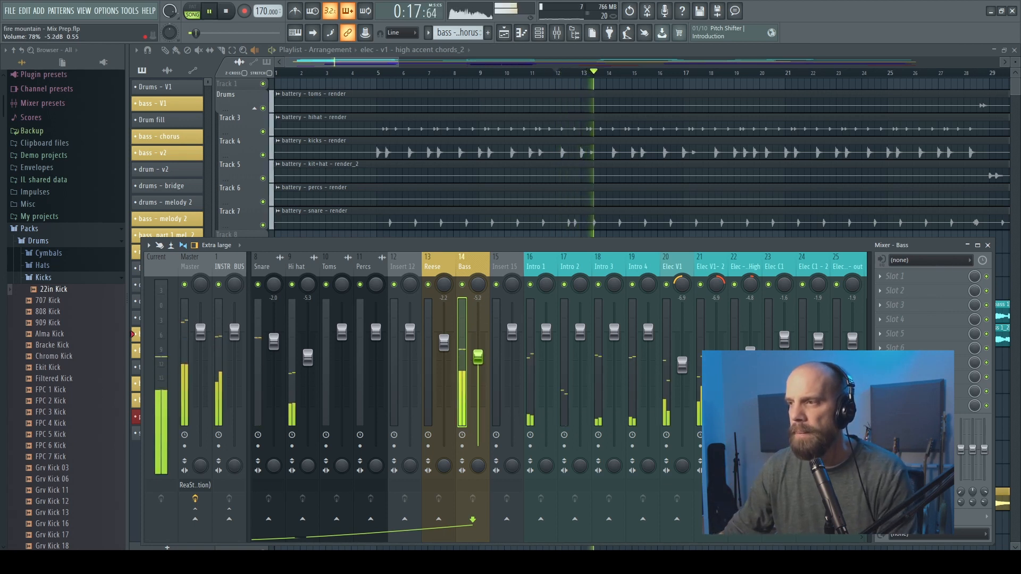
- Lower the Kick, Snare and Hi hat mixer tracks together to about -4.3, -4.5 and -7.8 dB
{"action": "scroll", "coordinate": [370, 271], "scroll_direction": "left", "scroll_amount": 3}
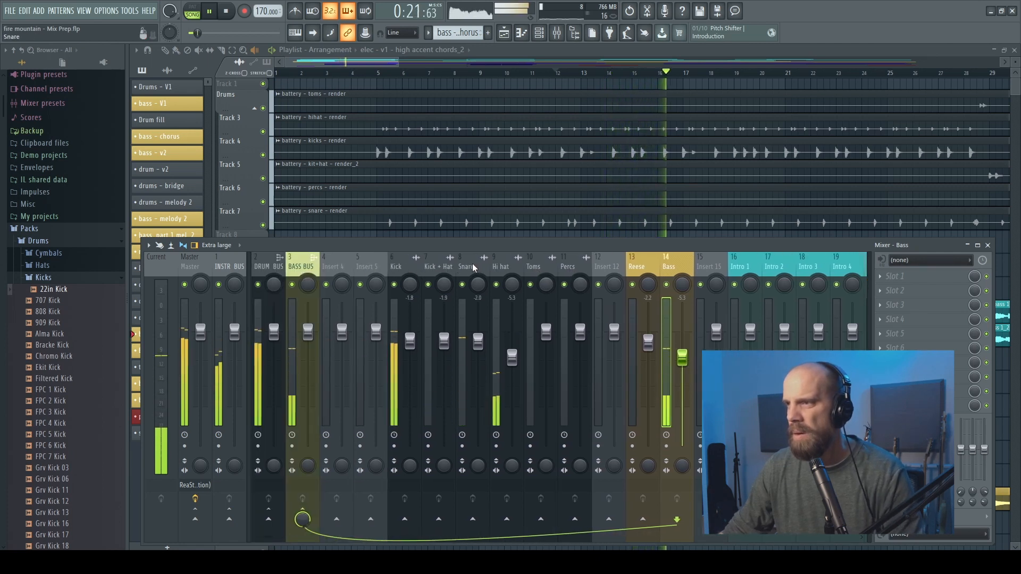
{"action": "left_click", "coordinate": [400, 268]}
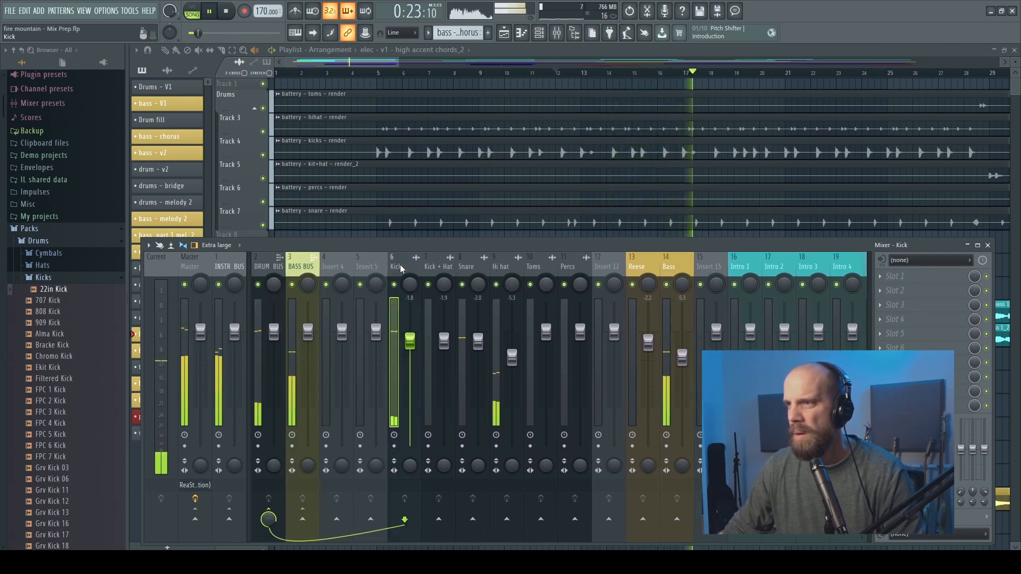
{"action": "left_click", "coordinate": [472, 269], "text": "ctrl+shift"}
{"action": "left_click", "coordinate": [506, 269], "text": "ctrl+shift"}
{"action": "left_click_drag", "start_coordinate": [410, 341], "coordinate": [410, 353]}
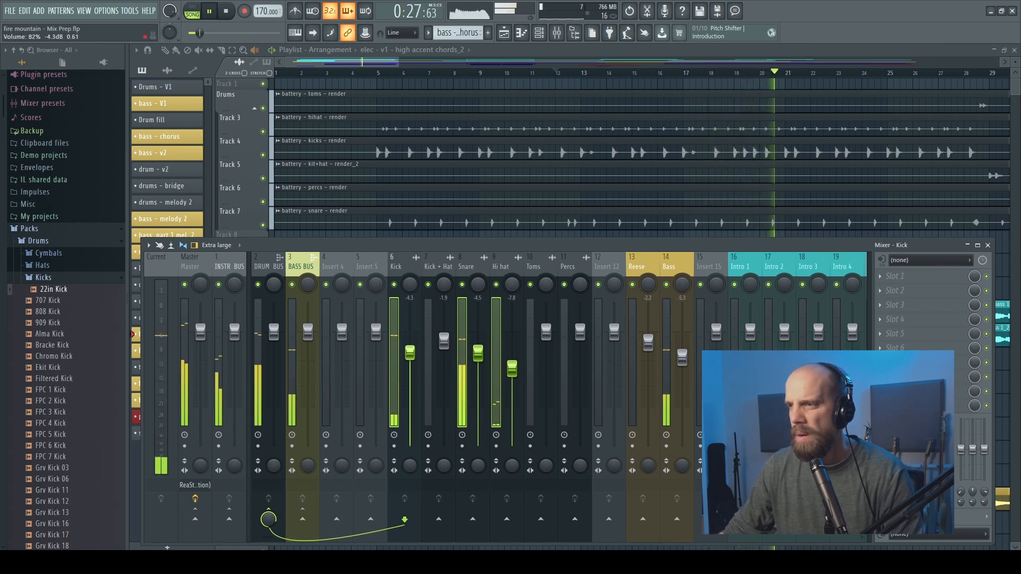
{"action": "key", "text": "space"}
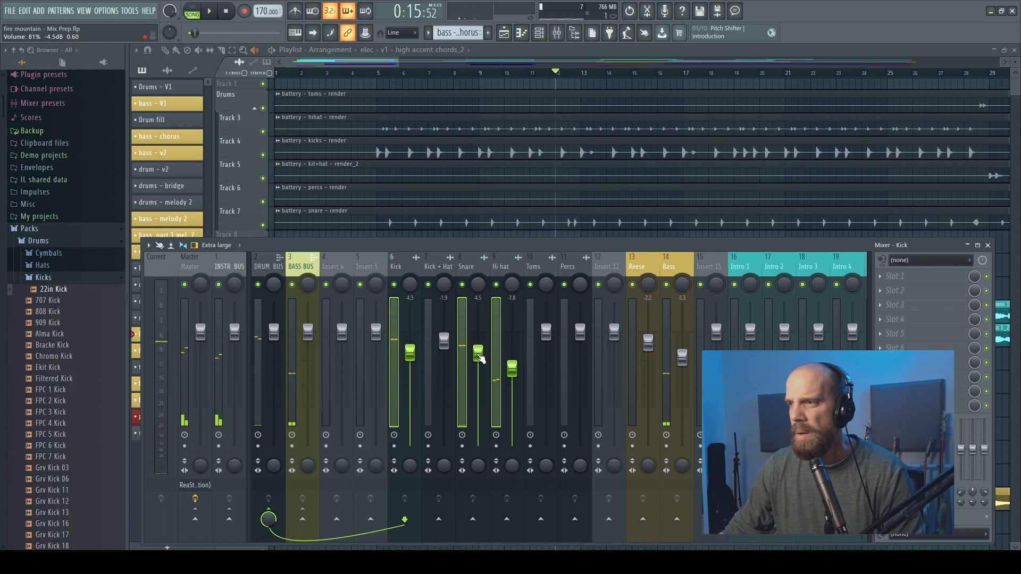
- Lower Snare to about -5.0 dB and Hi hat to about -8.0 dB individually during playback
{"action": "left_click", "coordinate": [477, 272]}
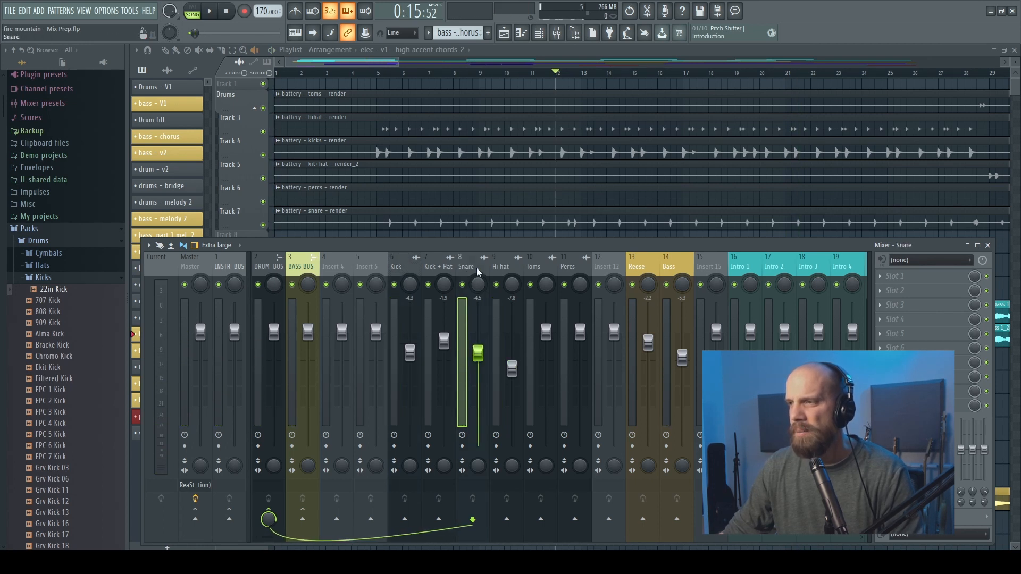
{"action": "key", "text": "space"}
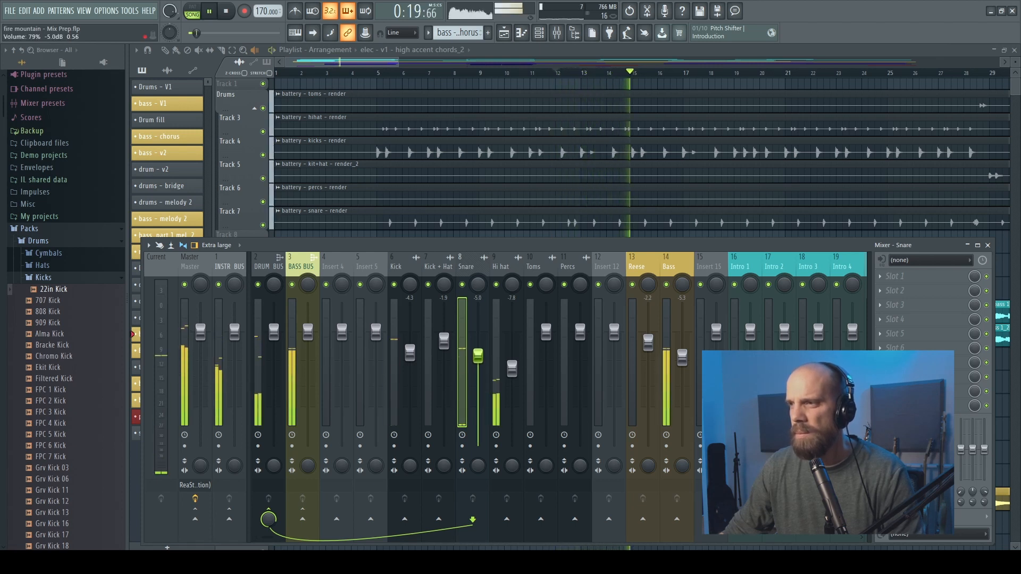
{"action": "left_click", "coordinate": [518, 364]}
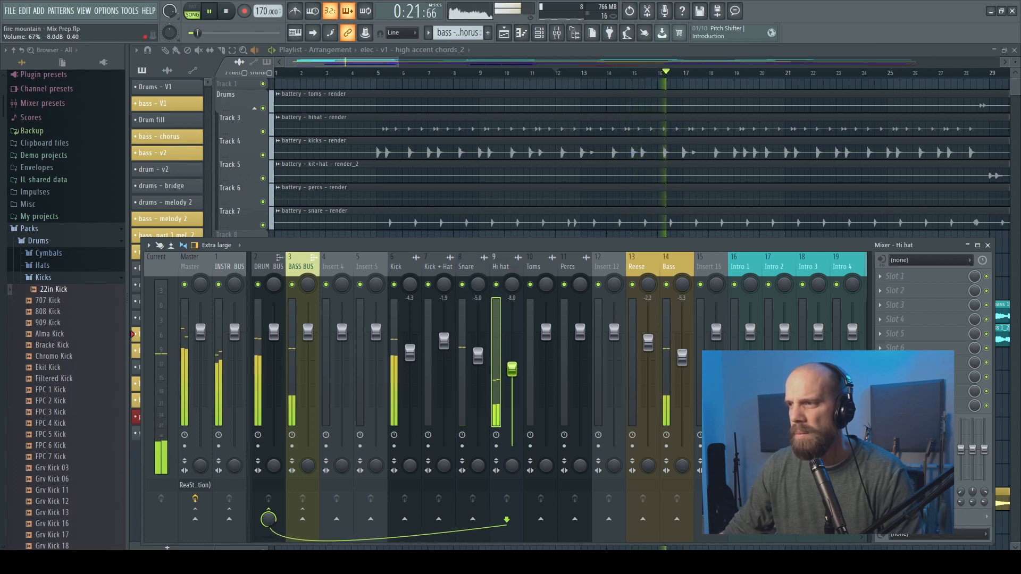
- Raise Kick to about -3.2 dB and Snare to about -4.0 dB during playback, and select the Master track
{"action": "left_click_drag", "start_coordinate": [414, 361], "coordinate": [414, 358]}
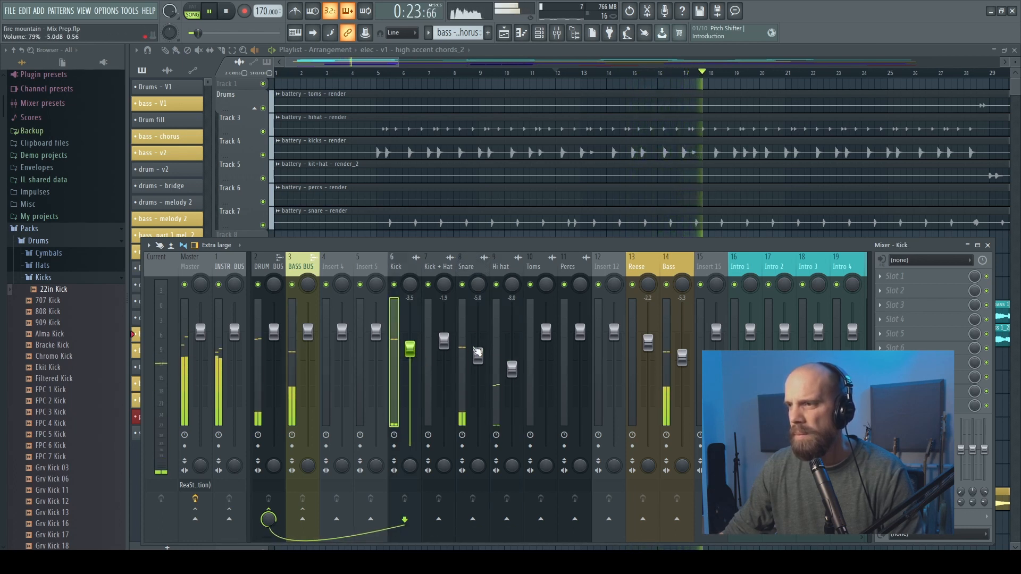
{"action": "left_click_drag", "start_coordinate": [480, 357], "coordinate": [480, 353]}
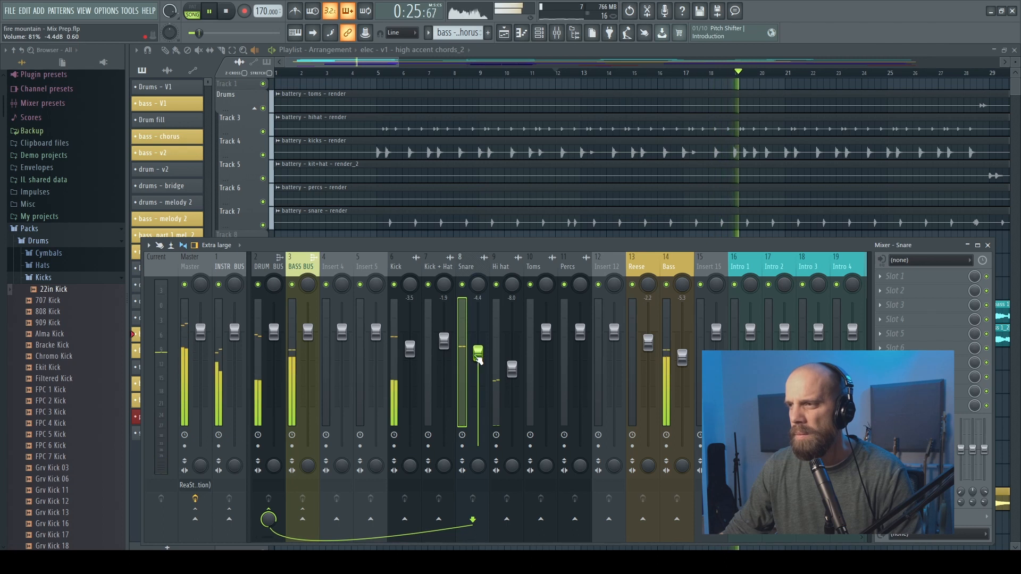
{"action": "left_click_drag", "start_coordinate": [410, 349], "coordinate": [410, 346]}
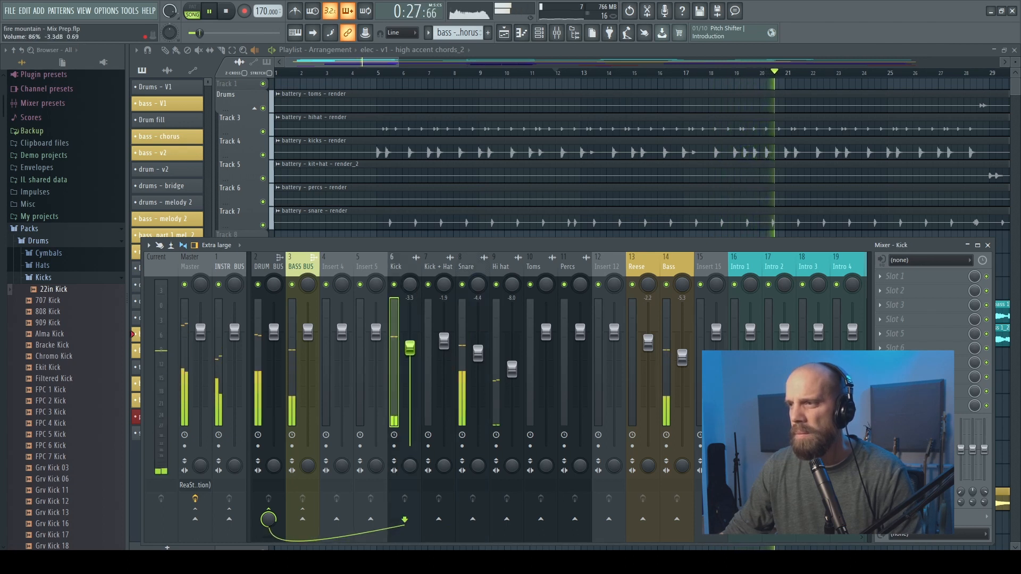
{"action": "left_click_drag", "start_coordinate": [478, 354], "coordinate": [478, 351]}
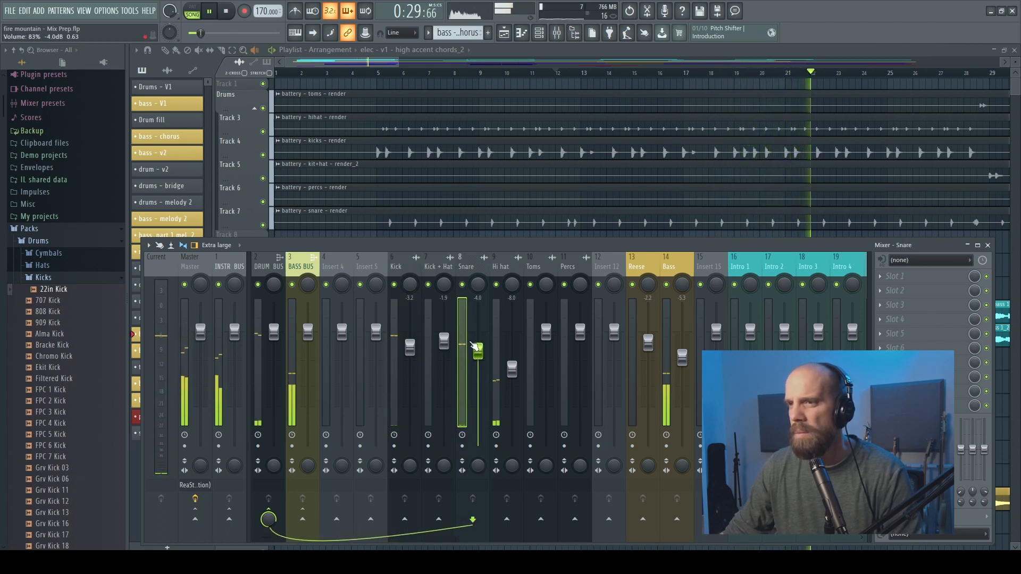
{"action": "left_click", "coordinate": [192, 264]}
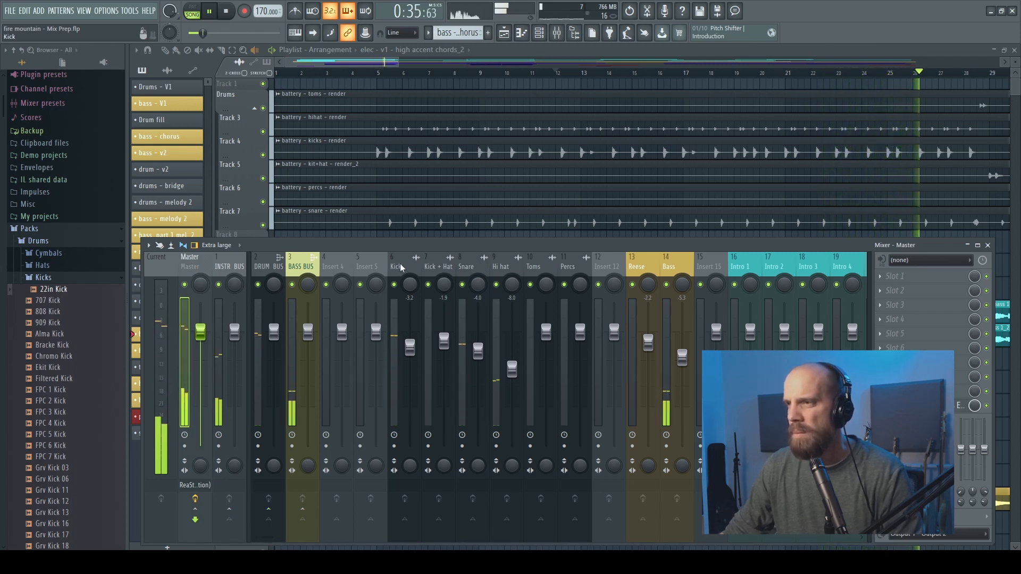
- Stop playback and add the Kick, Snare and Hi hat mixer tracks to the current selection
{"action": "key", "text": "space"}
{"action": "left_click", "coordinate": [400, 263], "text": "ctrl"}
{"action": "left_click", "coordinate": [468, 264], "text": "ctrl"}
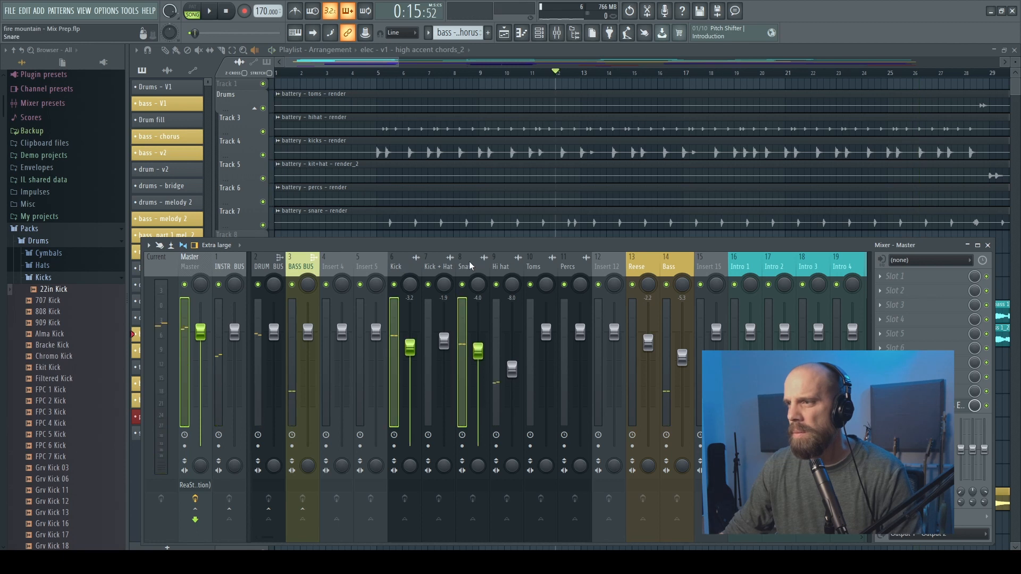
{"action": "left_click", "coordinate": [508, 267], "text": "ctrl"}
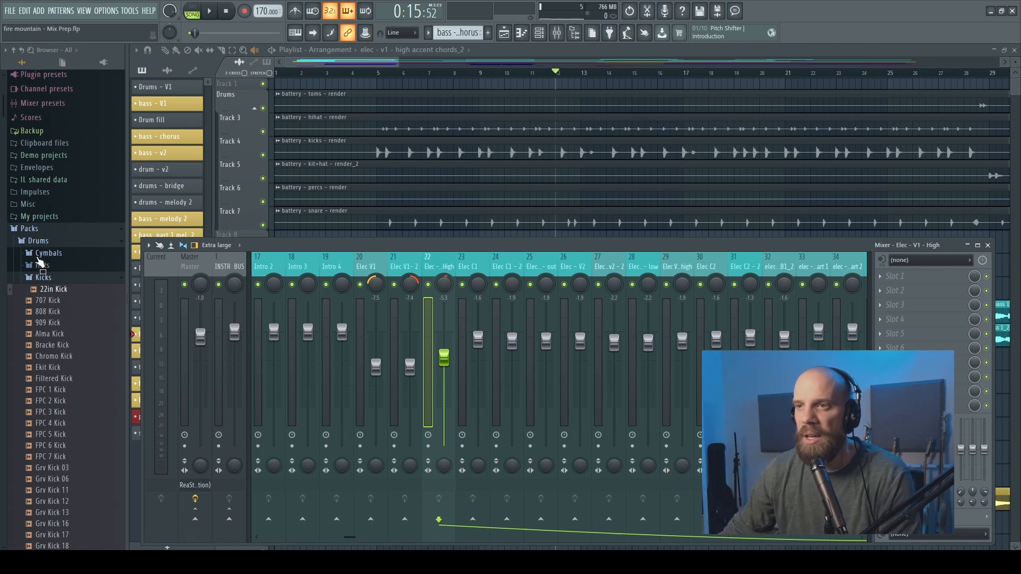
- Load the "MIXING - EQ - hi and low pass" preset on Elec V1 and raise its low-cut band slightly during playback
{"action": "left_click", "coordinate": [25, 228]}
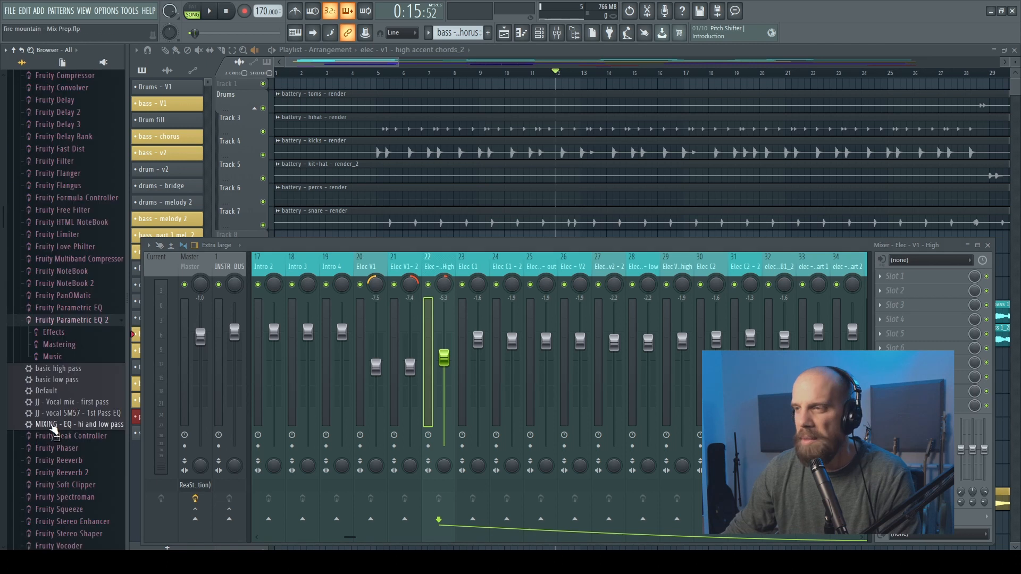
{"action": "mouse_move", "coordinate": [352, 289]}
{"action": "left_mouse_down"}
{"action": "mouse_move", "coordinate": [367, 266]}
{"action": "mouse_move", "coordinate": [367, 452]}
{"action": "mouse_move", "coordinate": [362, 244]}
{"action": "mouse_move", "coordinate": [364, 277]}
{"action": "left_mouse_up"}
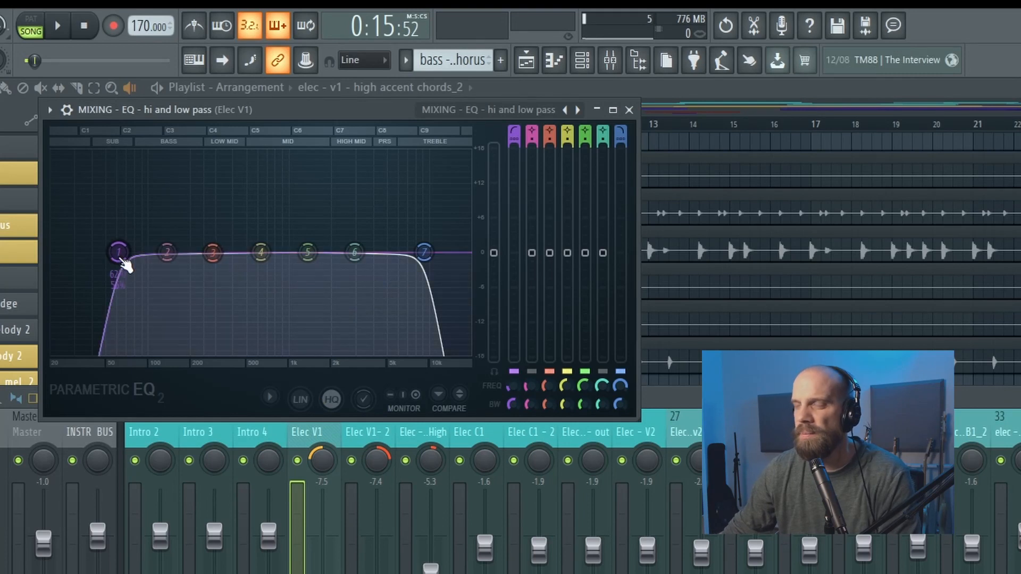
{"action": "key", "text": "space"}
{"action": "left_click_drag", "start_coordinate": [121, 259], "coordinate": [131, 259]}
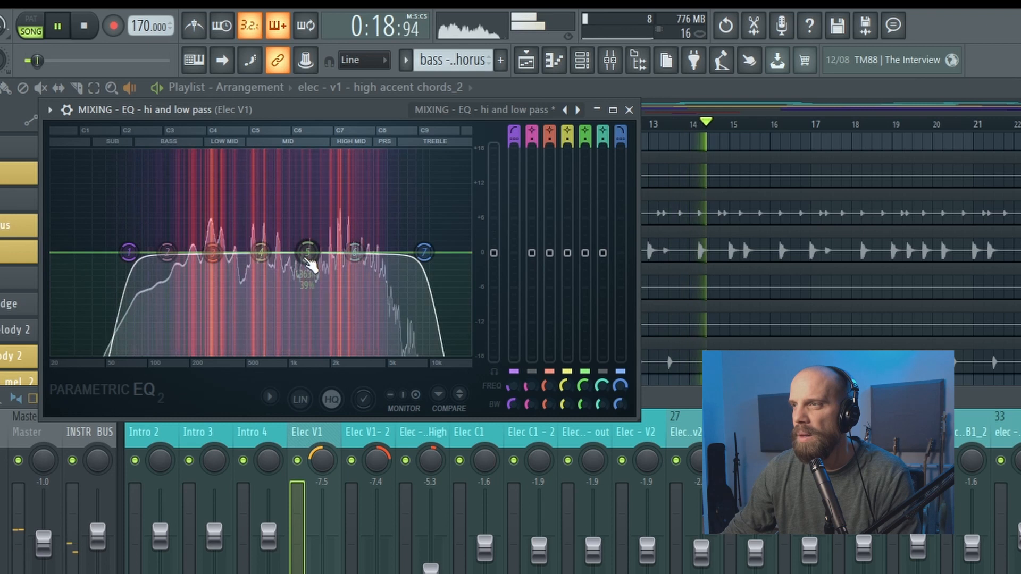
- Dip band 5 and boost band 6 slightly in the Elec V1 EQ, then sweep band 2 and return it to neutral
{"action": "left_click_drag", "start_coordinate": [307, 252], "coordinate": [274, 258]}
{"action": "mouse_move", "coordinate": [355, 252]}
{"action": "left_mouse_down"}
{"action": "mouse_move", "coordinate": [349, 196]}
{"action": "mouse_move", "coordinate": [355, 249]}
{"action": "left_mouse_up"}
{"action": "key", "text": "space"}
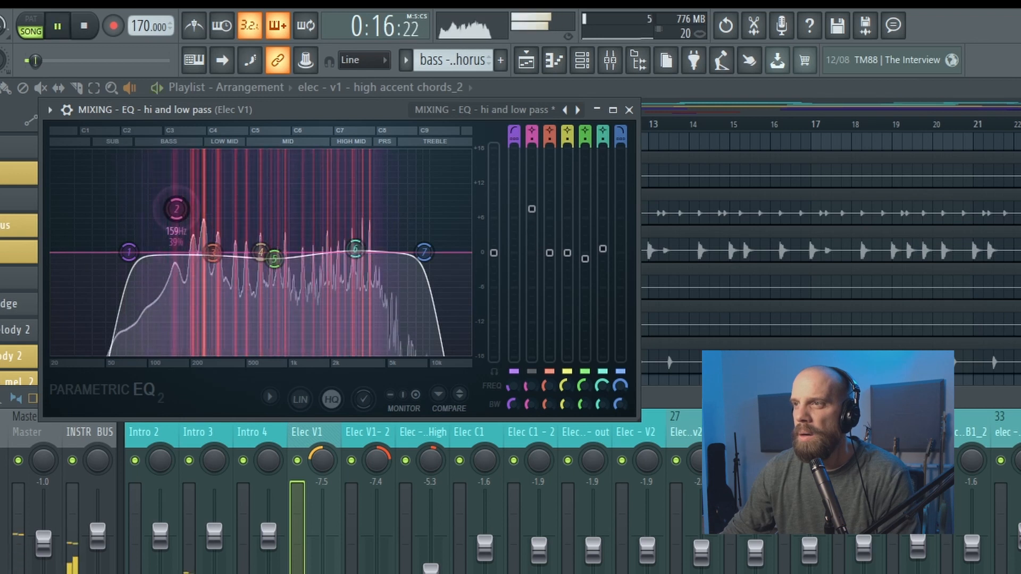
{"action": "left_click_drag", "start_coordinate": [171, 239], "coordinate": [169, 252]}
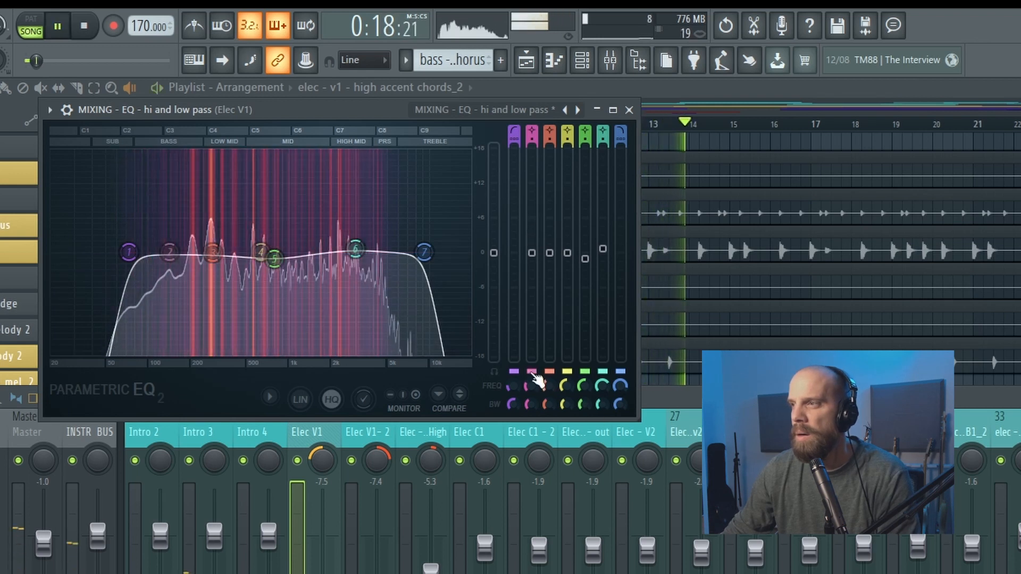
{"action": "key", "text": "space"}
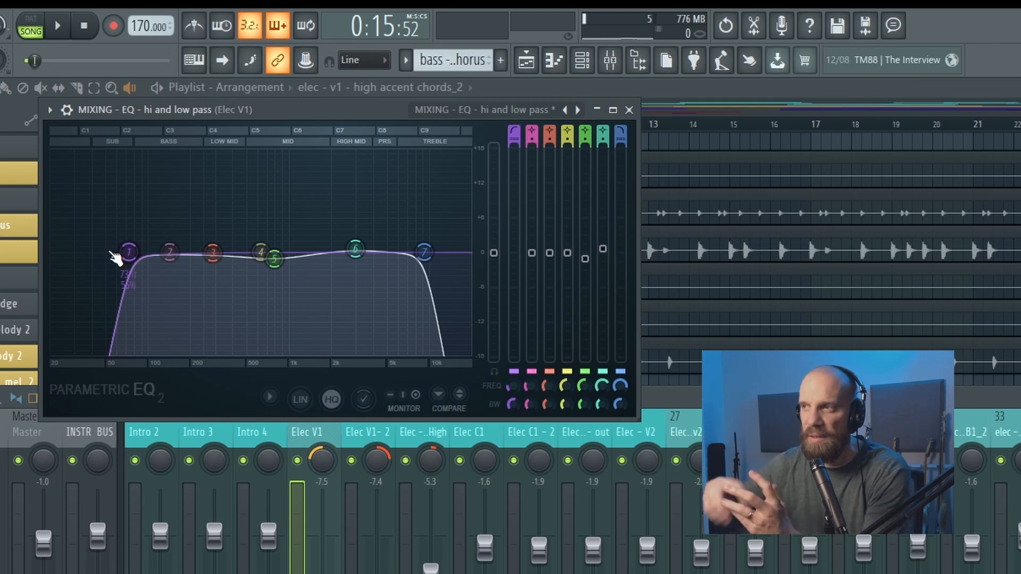
- Boost band 2 of the Elec V1 EQ, raise its low cut, nudge band 6 up and lower its high cut during playback
{"action": "key", "text": "space"}
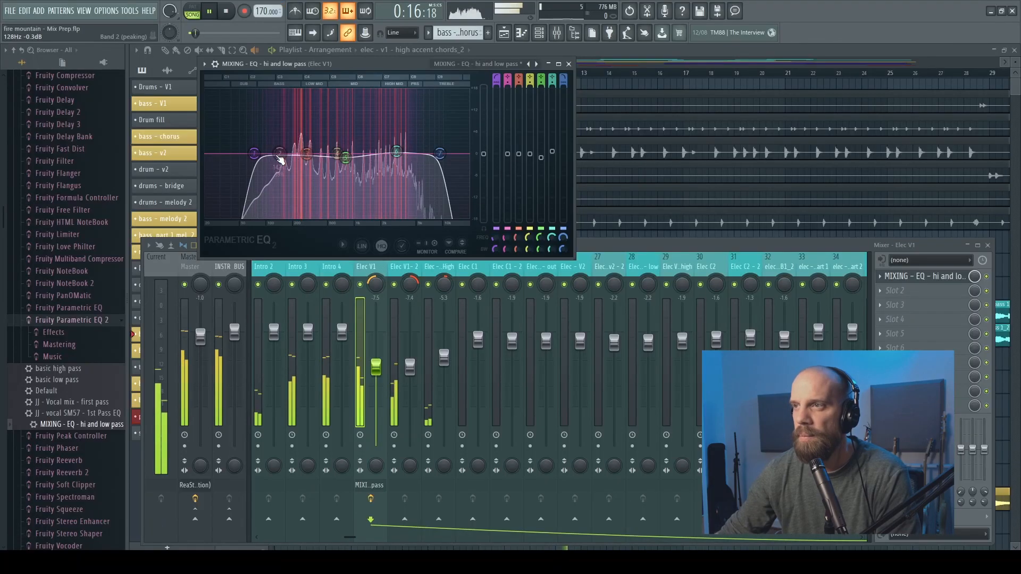
{"action": "left_click_drag", "start_coordinate": [282, 122], "coordinate": [284, 120]}
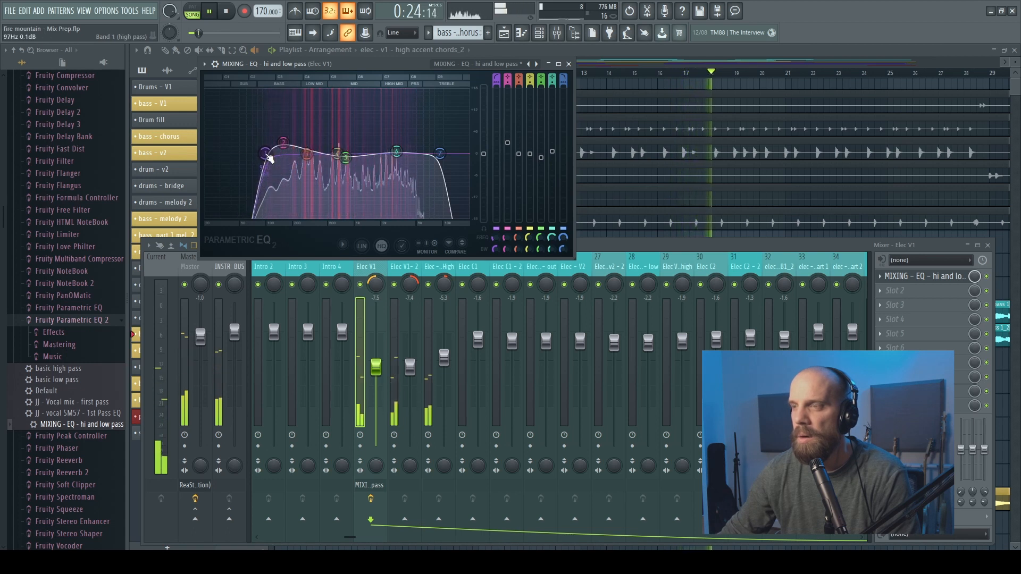
{"action": "mouse_move", "coordinate": [401, 151]}
{"action": "left_mouse_down"}
{"action": "mouse_move", "coordinate": [397, 107]}
{"action": "mouse_move", "coordinate": [403, 154]}
{"action": "mouse_move", "coordinate": [414, 110]}
{"action": "mouse_move", "coordinate": [360, 132]}
{"action": "mouse_move", "coordinate": [365, 107]}
{"action": "mouse_move", "coordinate": [397, 128]}
{"action": "mouse_move", "coordinate": [396, 150]}
{"action": "left_mouse_up"}
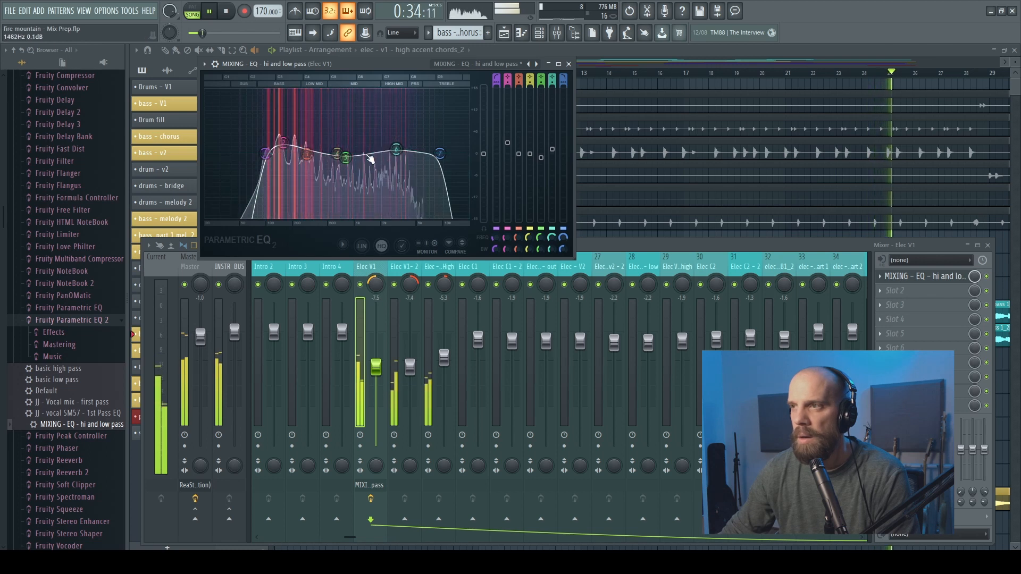
{"action": "left_click_drag", "start_coordinate": [396, 150], "coordinate": [392, 149]}
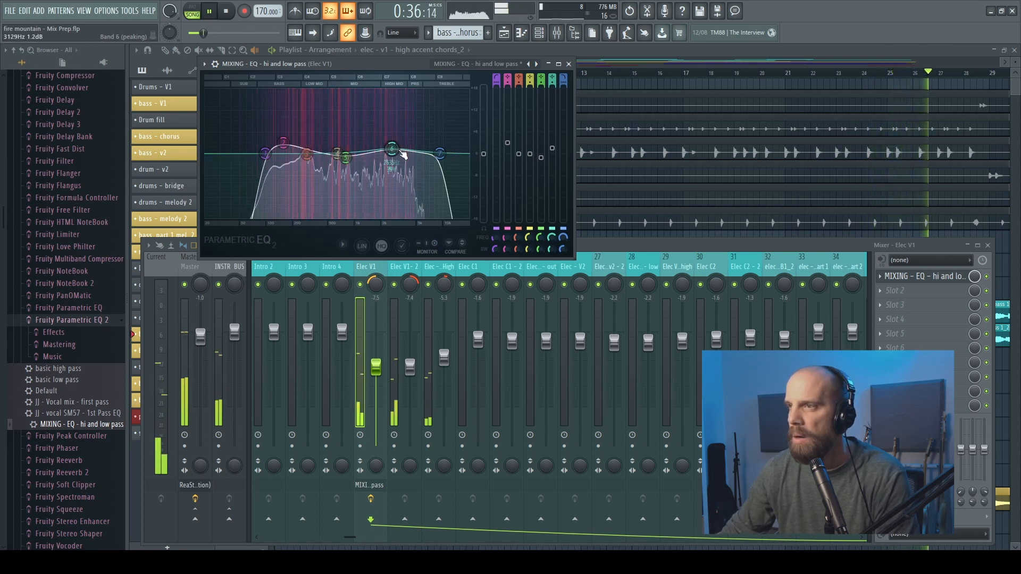
{"action": "left_click_drag", "start_coordinate": [440, 154], "coordinate": [426, 153]}
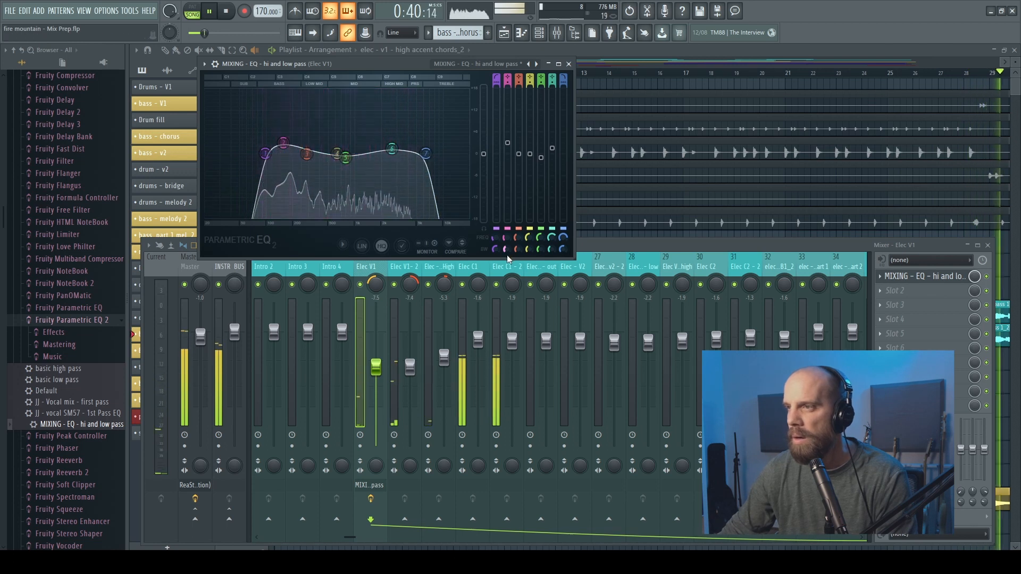
{"action": "key", "text": "space"}
- Copy the adjusted Elec V1 EQ with its settings onto the Elec V1-2 mixer track
{"action": "left_click", "coordinate": [408, 272]}
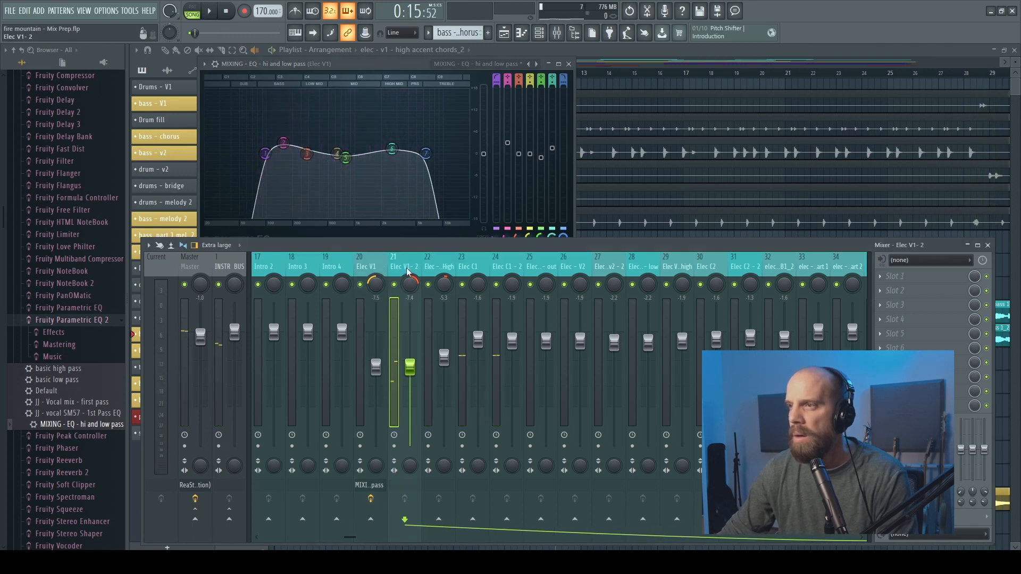
{"action": "left_click", "coordinate": [346, 62]}
{"action": "left_click", "coordinate": [204, 64]}
{"action": "left_click_drag", "start_coordinate": [206, 128], "coordinate": [401, 270]}
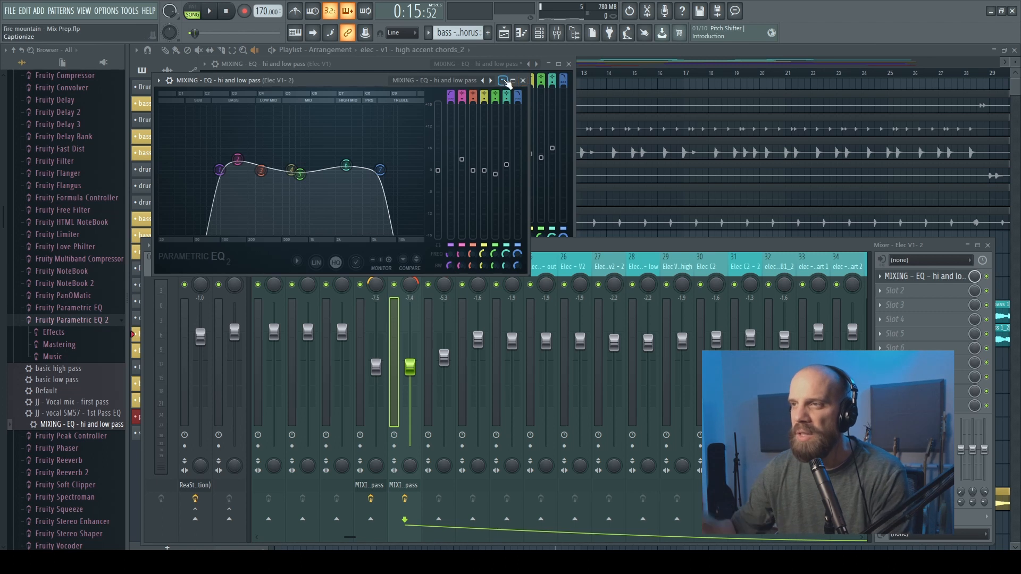
- Reshape the Elec V1-2 EQ during playback with stronger boosts on bands 2 and 6, a band 4 cut and a neutral band 5
{"action": "key", "text": "space"}
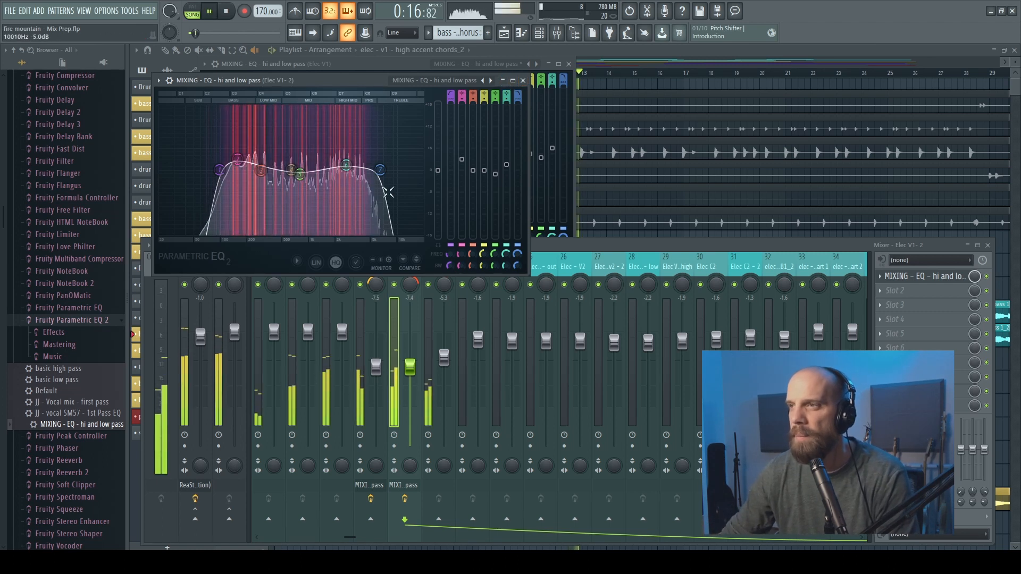
{"action": "left_click_drag", "start_coordinate": [346, 165], "coordinate": [362, 156]}
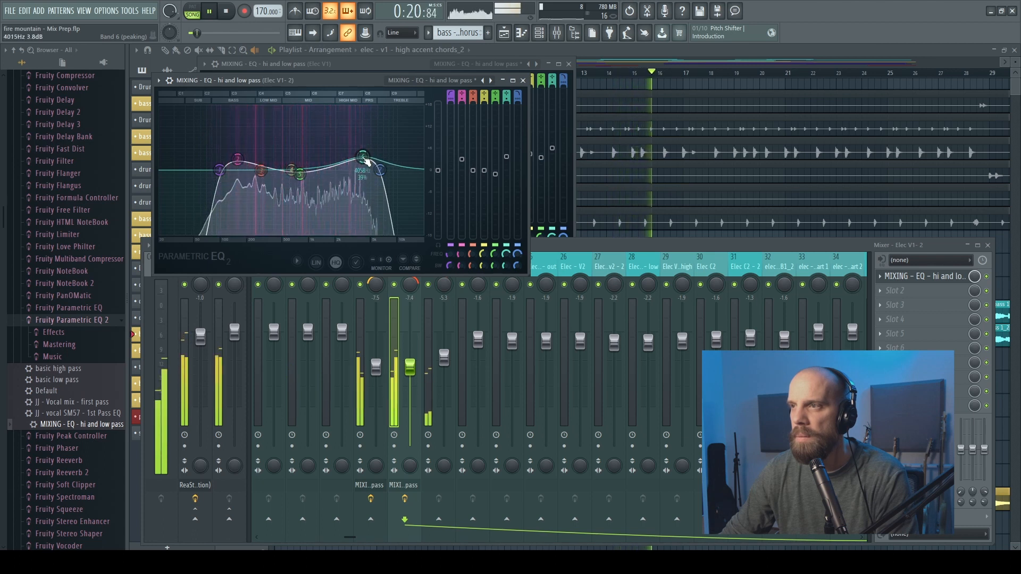
{"action": "left_click_drag", "start_coordinate": [299, 174], "coordinate": [299, 180]}
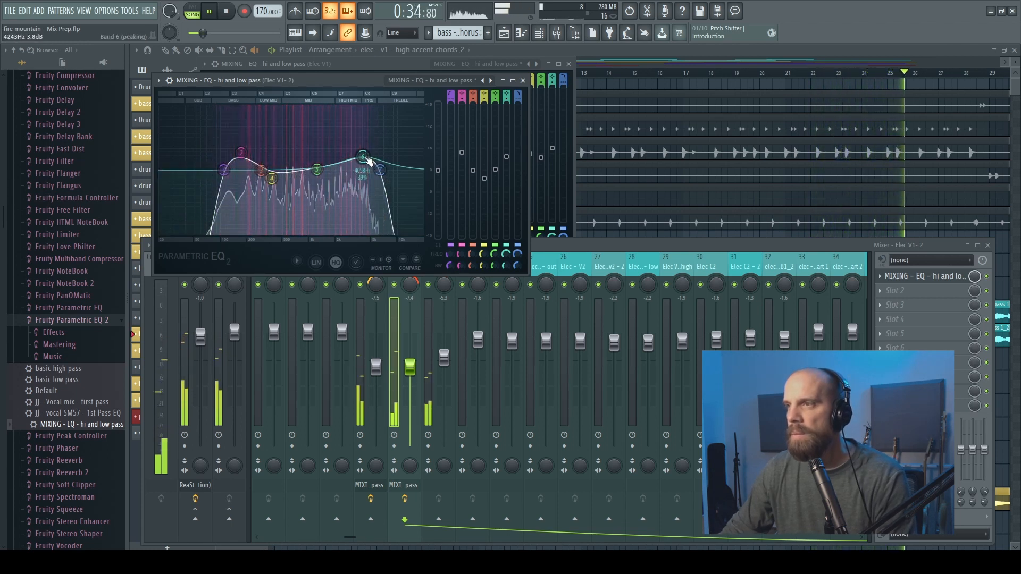
{"action": "left_click_drag", "start_coordinate": [368, 159], "coordinate": [359, 161]}
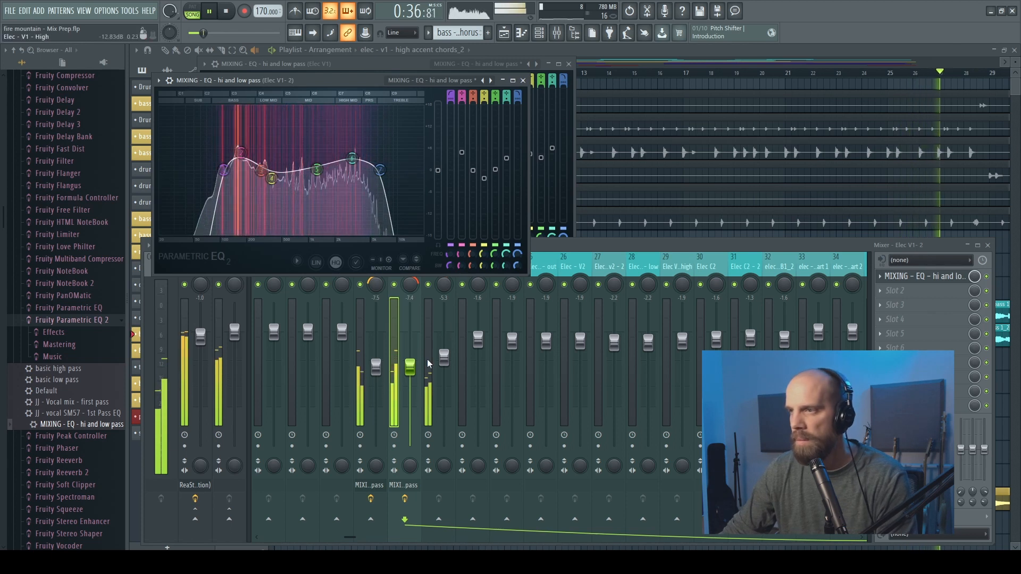
- Lower the Elec V1-2 track volume to about -8.4 dB, slightly reduce its band 6 EQ boost and close that EQ
{"action": "left_click", "coordinate": [441, 358]}
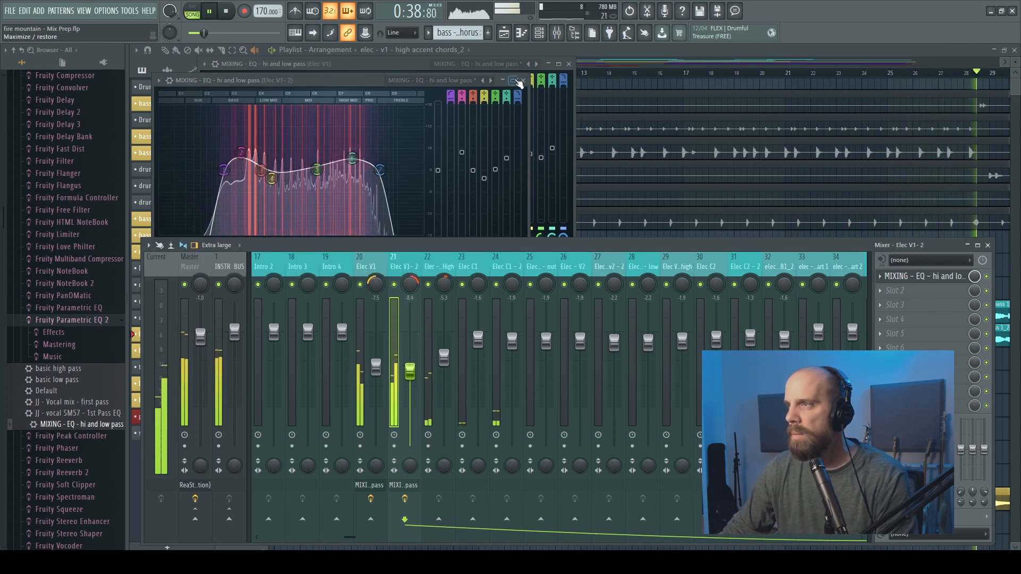
{"action": "key", "text": "space"}
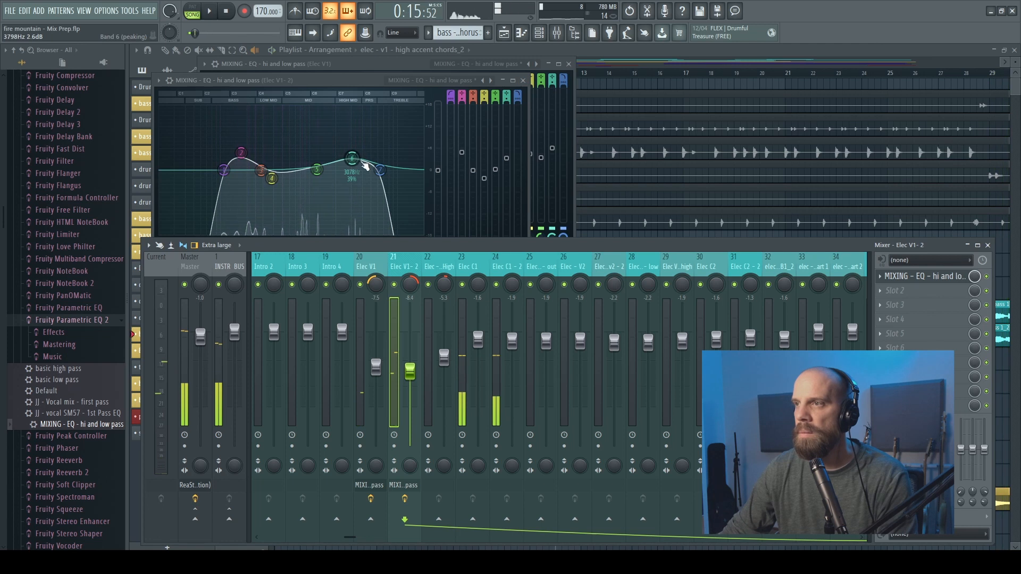
{"action": "key", "text": "space"}
{"action": "left_click", "coordinate": [364, 164]}
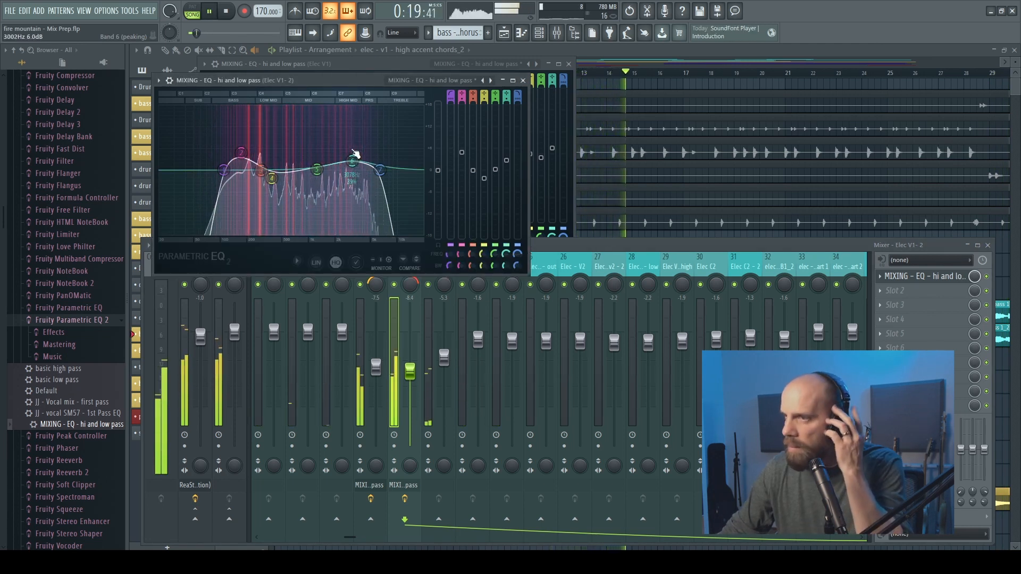
{"action": "key", "text": "space"}
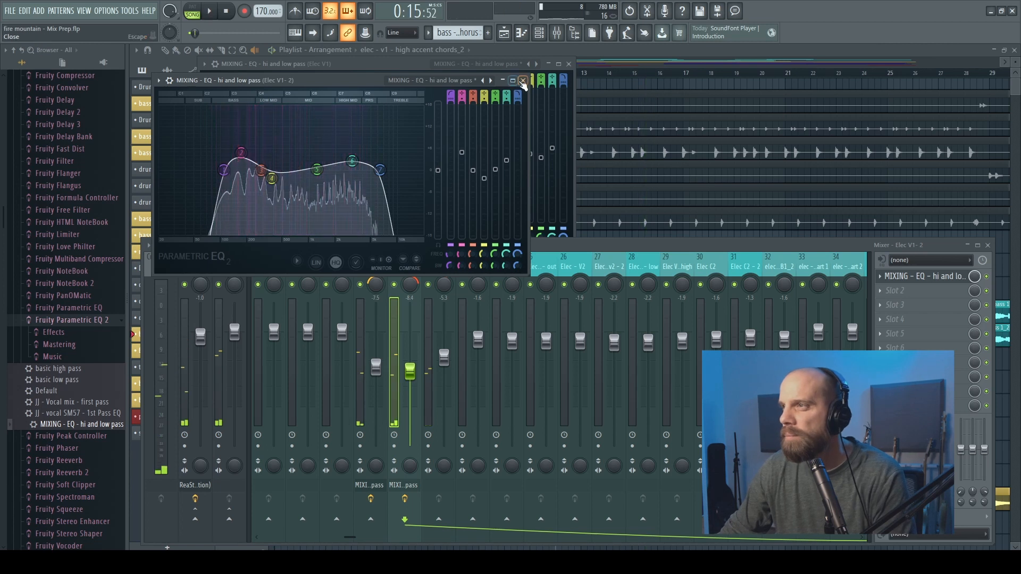
{"action": "left_click", "coordinate": [522, 80]}
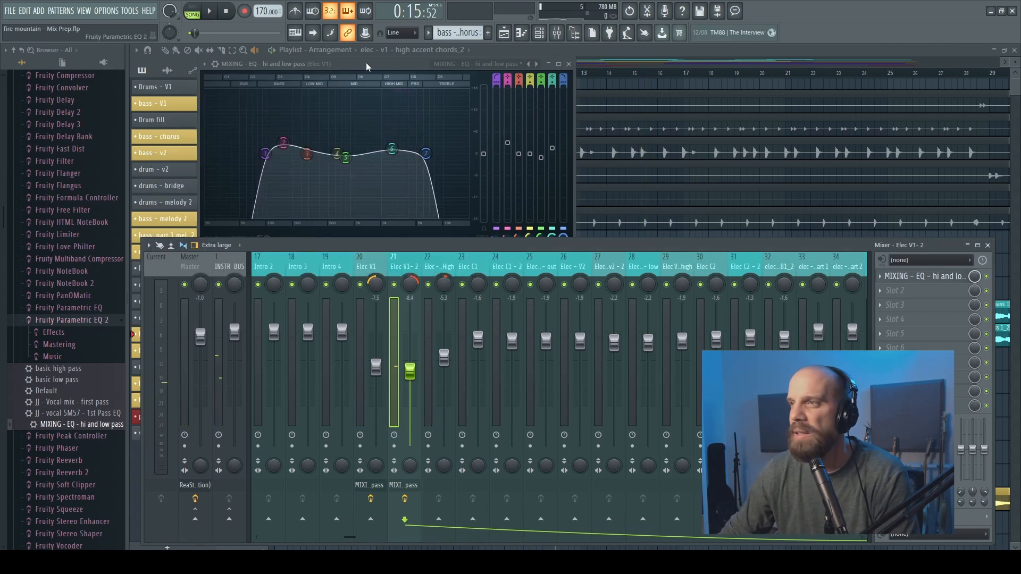
- Add the hi and low pass EQ to Elec - V1 - High, raise its low cut and adjust its upper bands during playback
{"action": "left_click", "coordinate": [569, 65]}
{"action": "left_click", "coordinate": [379, 393]}
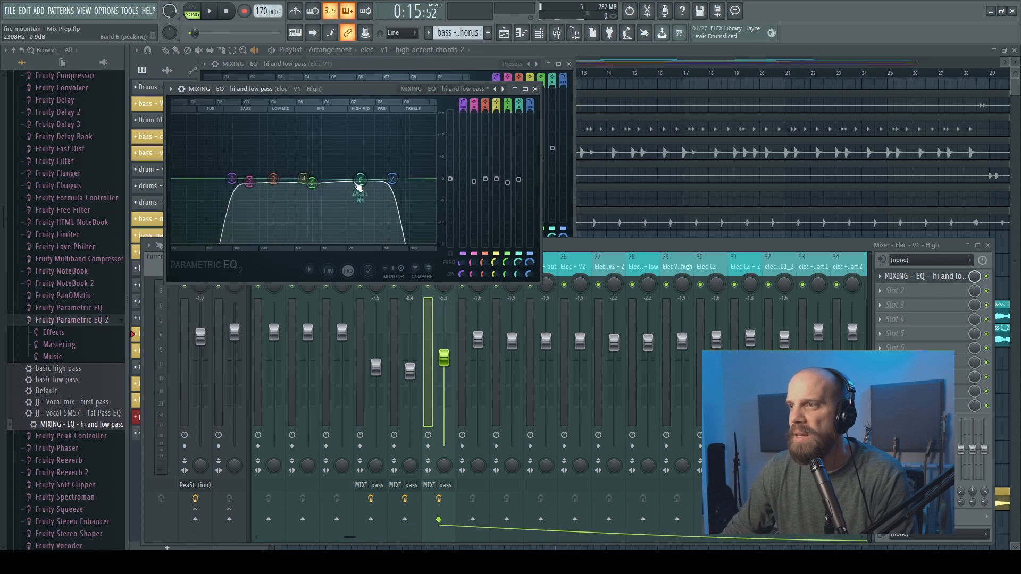
{"action": "key", "text": "space"}
{"action": "left_click_drag", "start_coordinate": [393, 179], "coordinate": [429, 179]}
{"action": "mouse_move", "coordinate": [360, 180]}
{"action": "left_mouse_down"}
{"action": "mouse_move", "coordinate": [357, 171]}
{"action": "mouse_move", "coordinate": [362, 184]}
{"action": "left_mouse_up"}
{"action": "mouse_move", "coordinate": [312, 183]}
{"action": "left_mouse_down"}
{"action": "mouse_move", "coordinate": [310, 139]}
{"action": "mouse_move", "coordinate": [326, 185]}
{"action": "mouse_move", "coordinate": [338, 165]}
{"action": "mouse_move", "coordinate": [316, 179]}
{"action": "left_mouse_up"}
{"action": "left_click_drag", "start_coordinate": [231, 178], "coordinate": [284, 181]}
{"action": "left_click_drag", "start_coordinate": [430, 179], "coordinate": [375, 161]}
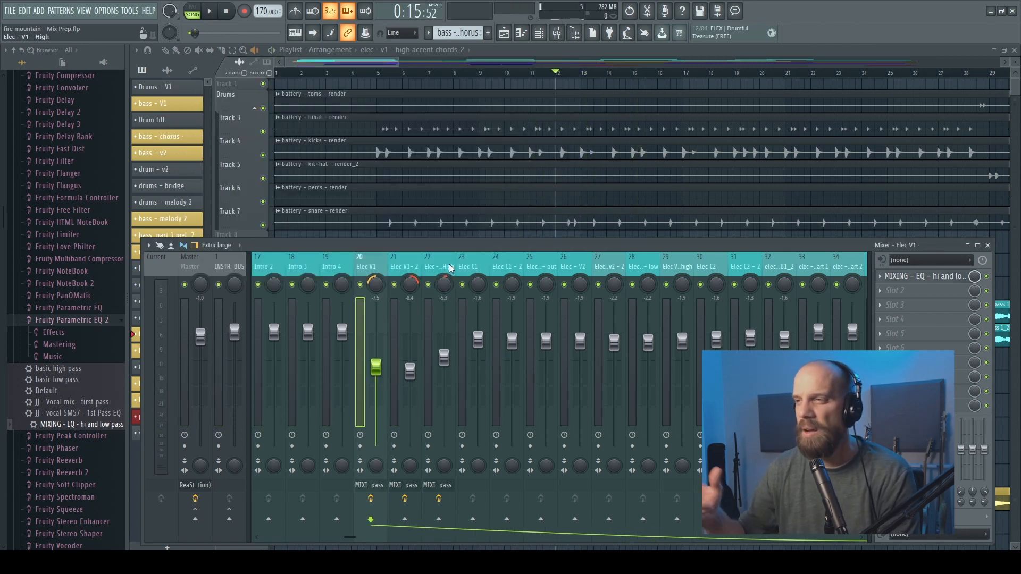
- Load the "MIXING - EQ - hi and low pass" preset on the Bass track and open it during verse playback
{"action": "scroll", "coordinate": [395, 266], "scroll_direction": "left", "scroll_amount": 6}
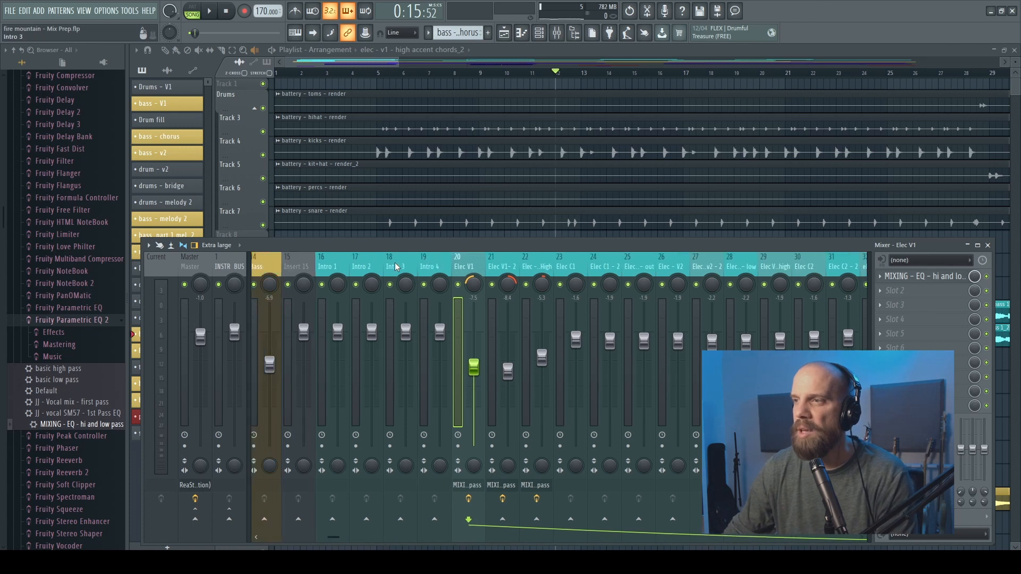
{"action": "left_click", "coordinate": [375, 267]}
{"action": "key", "text": "space"}
{"action": "left_click", "coordinate": [925, 276]}
- Boost band 2 of the Bass EQ, cut band 3 near 186 Hz and lift band 4 near 564 Hz
{"action": "left_click_drag", "start_coordinate": [270, 230], "coordinate": [246, 271]}
{"action": "left_click_drag", "start_coordinate": [325, 273], "coordinate": [299, 229]}
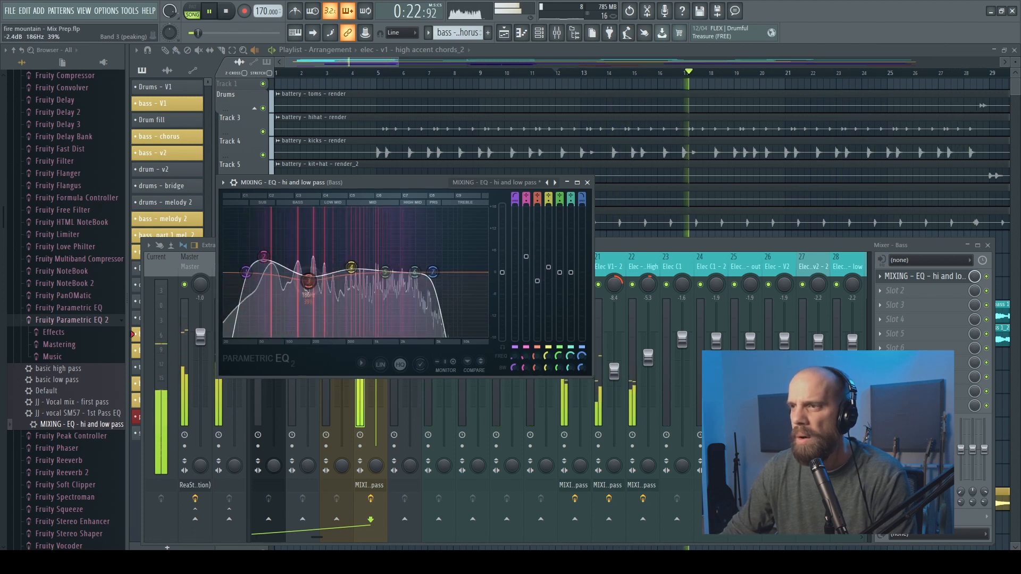
{"action": "left_click_drag", "start_coordinate": [356, 272], "coordinate": [353, 269]}
{"action": "key", "text": "space"}
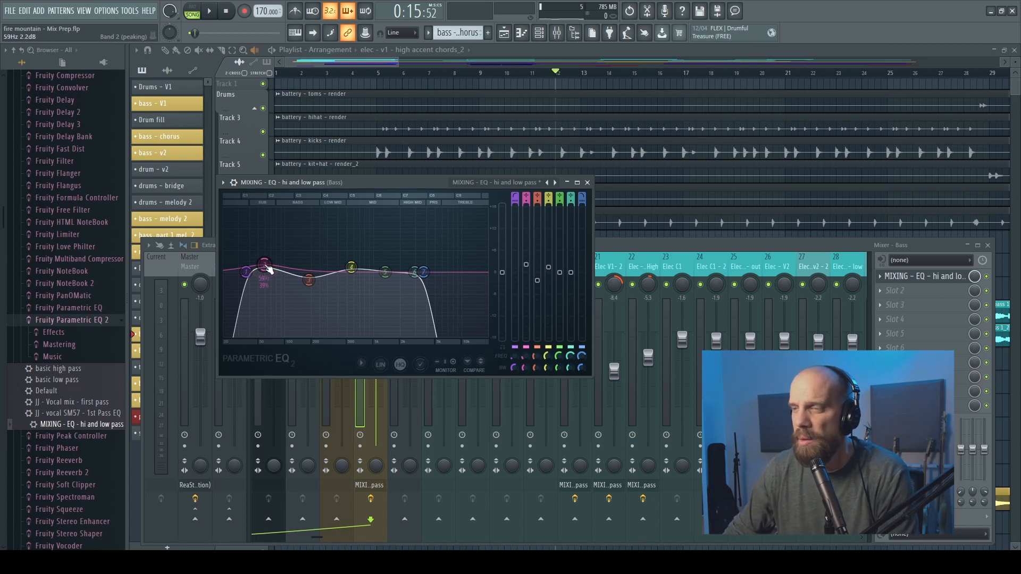
- Increase the Bass EQ's band 2 boost and deepen its band 3 cut to about -2.5 dB near 190 Hz
{"action": "key", "text": "space"}
{"action": "mouse_move", "coordinate": [264, 264]}
{"action": "left_mouse_down"}
{"action": "mouse_move", "coordinate": [263, 235]}
{"action": "mouse_move", "coordinate": [268, 258]}
{"action": "left_mouse_up"}
{"action": "key", "text": "space"}
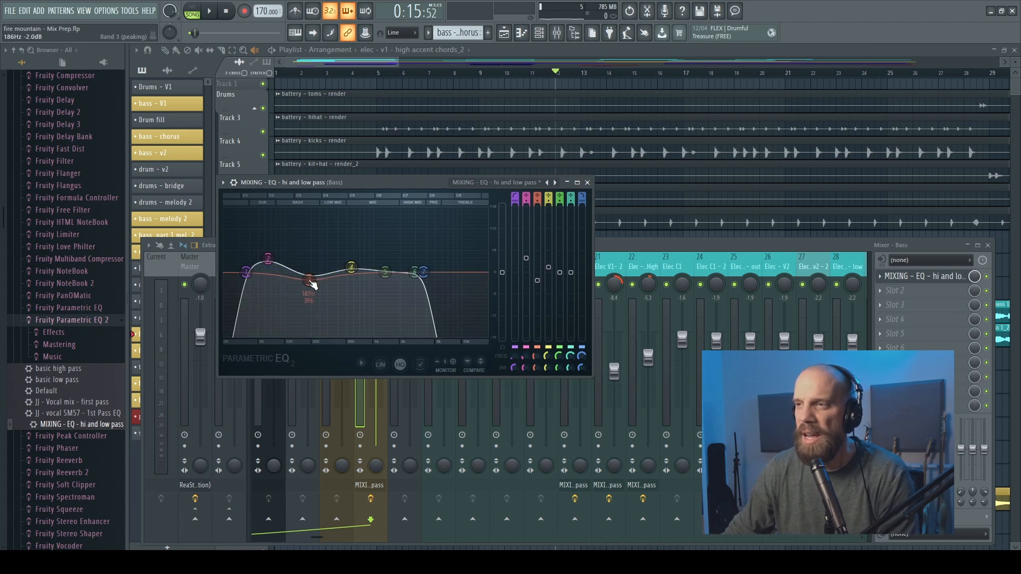
{"action": "key", "text": "space"}
{"action": "mouse_move", "coordinate": [312, 283]}
{"action": "left_mouse_down"}
{"action": "mouse_move", "coordinate": [308, 227]}
{"action": "mouse_move", "coordinate": [308, 282]}
{"action": "left_mouse_up"}
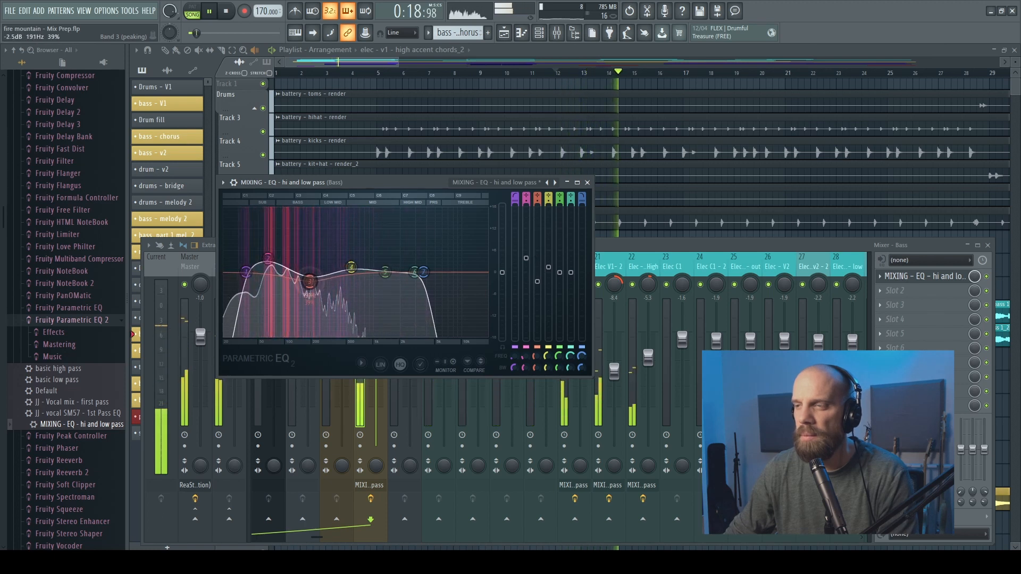
{"action": "key", "text": "space"}
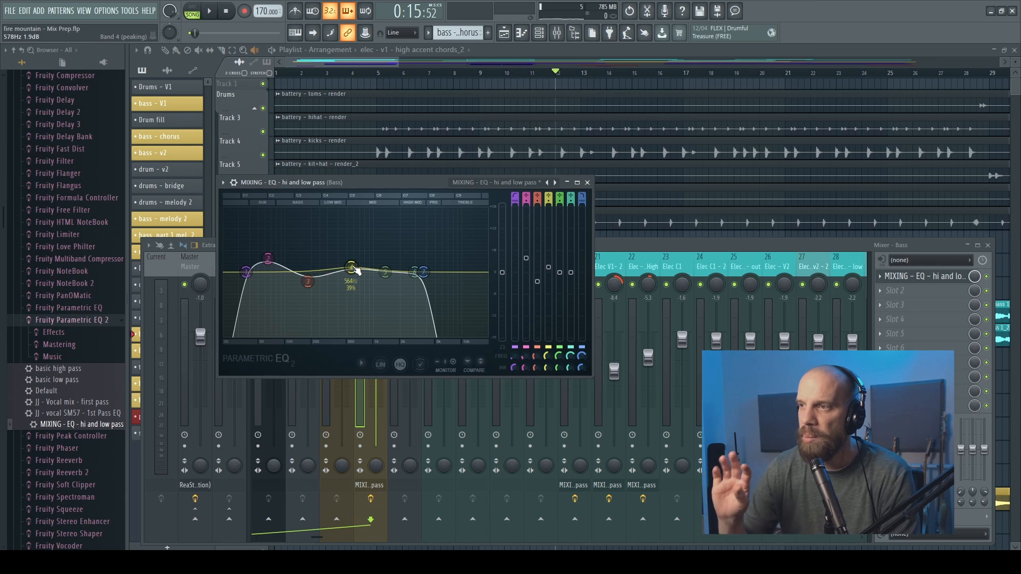
- Fine-tune band 4 and the high cut of the Bass EQ during playback, close the EQ and stop playback
{"action": "key", "text": "space"}
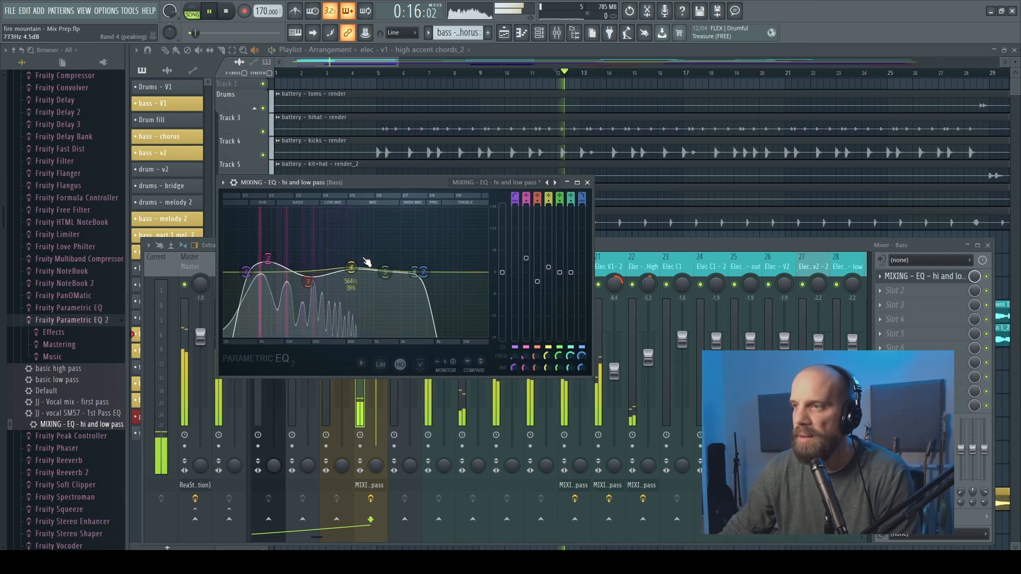
{"action": "mouse_move", "coordinate": [354, 268]}
{"action": "left_mouse_down"}
{"action": "mouse_move", "coordinate": [352, 249]}
{"action": "mouse_move", "coordinate": [351, 268]}
{"action": "left_mouse_up"}
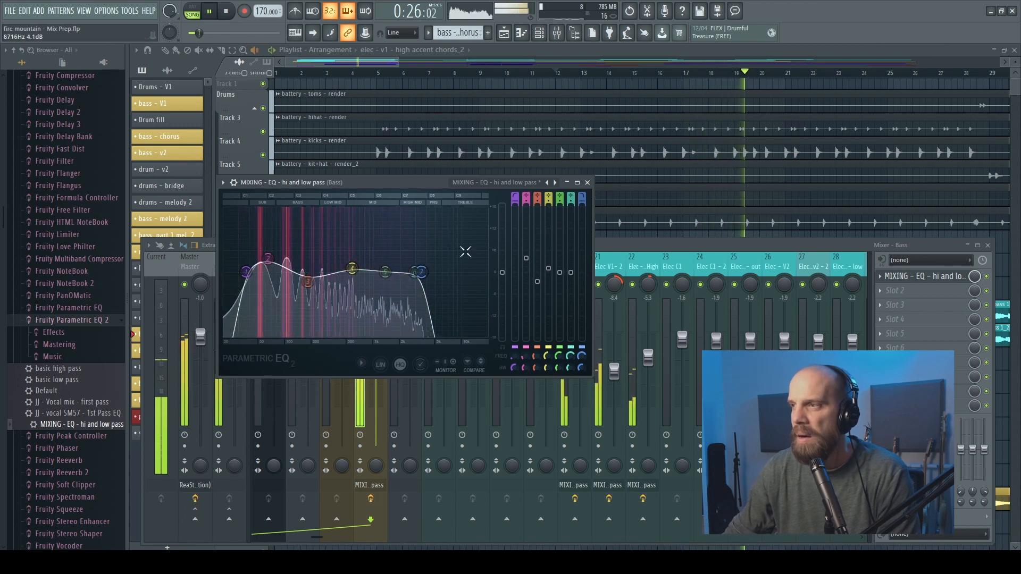
{"action": "left_click", "coordinate": [587, 182]}
{"action": "key", "text": "space"}
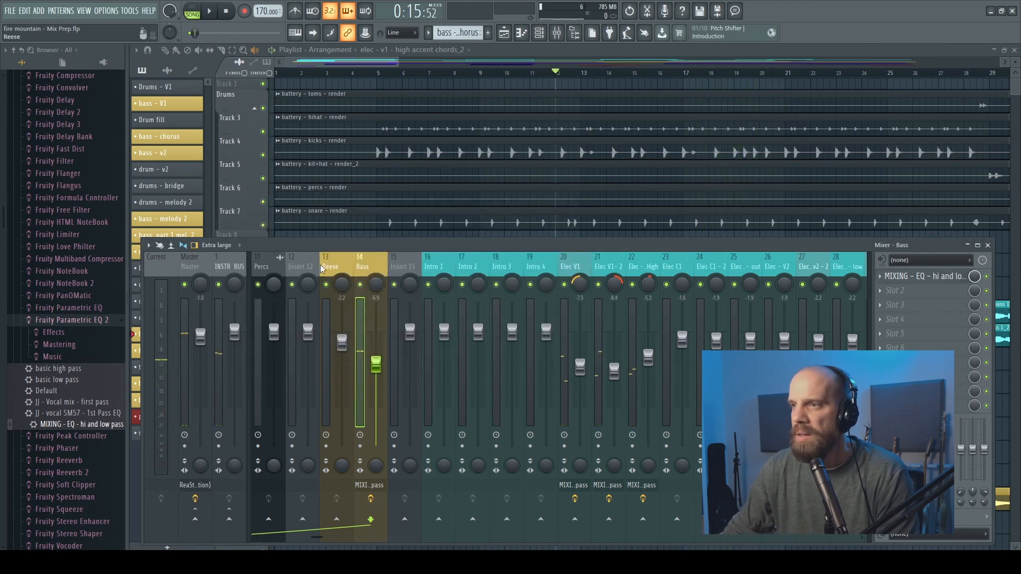
- Load the "MIXING - EQ - hi and low pass" preset on the Kick track, lower its high-pass cutoff and cut band 4 during playback
{"action": "scroll", "coordinate": [321, 265], "scroll_direction": "up", "scroll_amount": 3}
{"action": "left_click", "coordinate": [403, 268]}
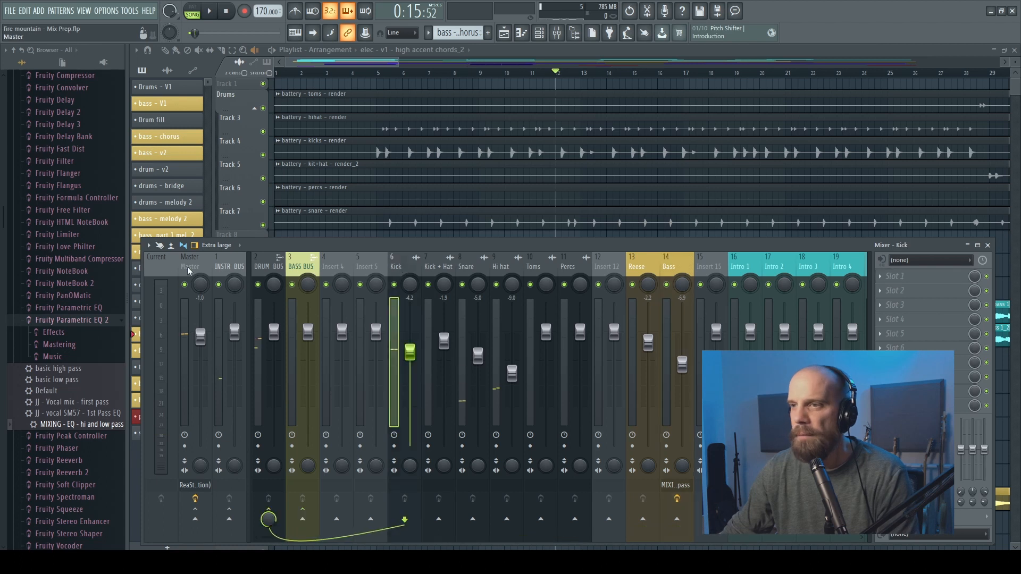
{"action": "left_click_drag", "start_coordinate": [335, 379], "coordinate": [406, 372]}
{"action": "key", "text": "space"}
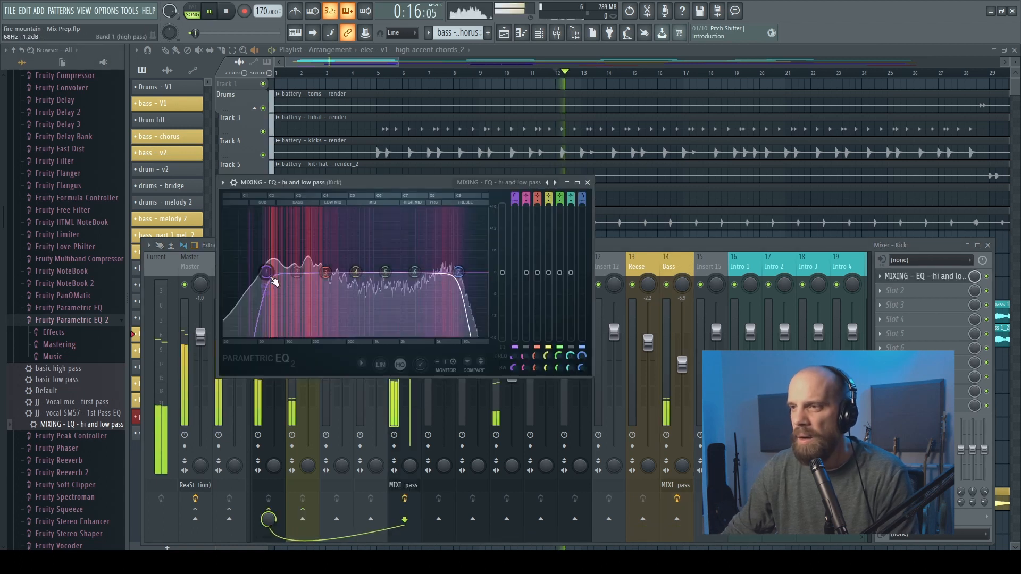
{"action": "left_click_drag", "start_coordinate": [284, 248], "coordinate": [242, 273]}
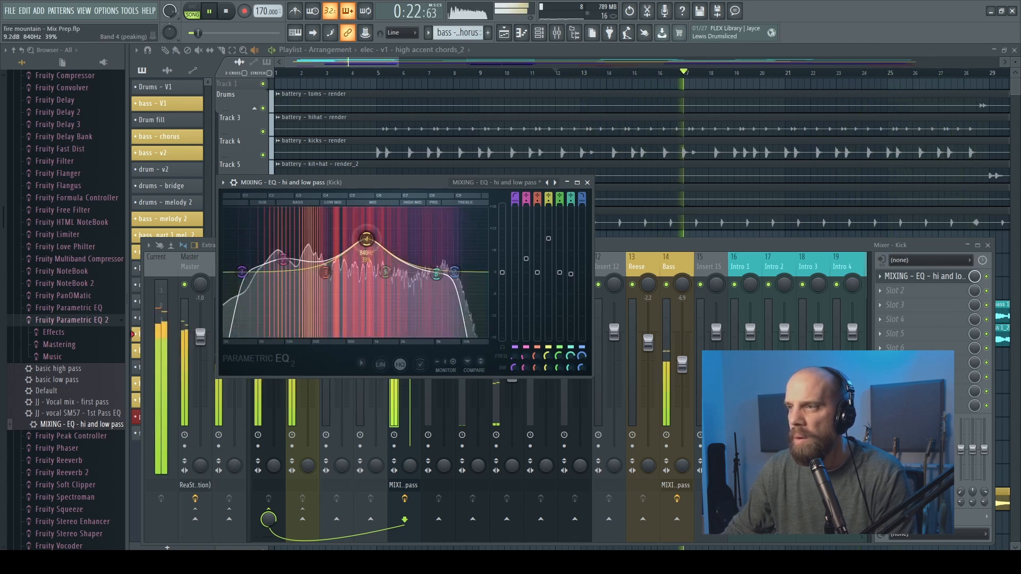
{"action": "left_click_drag", "start_coordinate": [356, 273], "coordinate": [378, 285]}
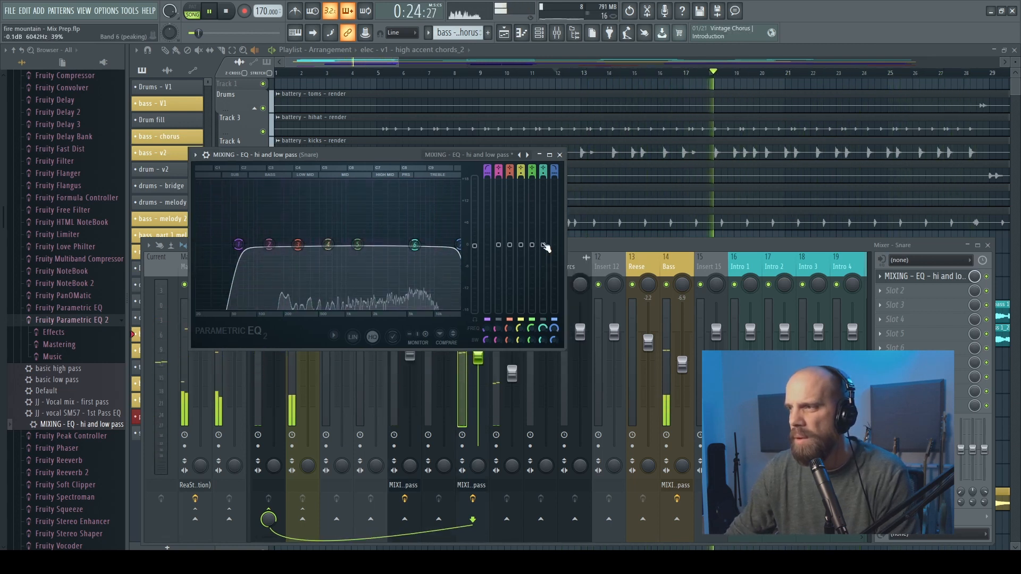
- In the Snare EQ, lift band 6 slightly, cut band 4 and boost band 3 about 2 dB near 346 Hz
{"action": "left_click_drag", "start_coordinate": [544, 246], "coordinate": [529, 236]}
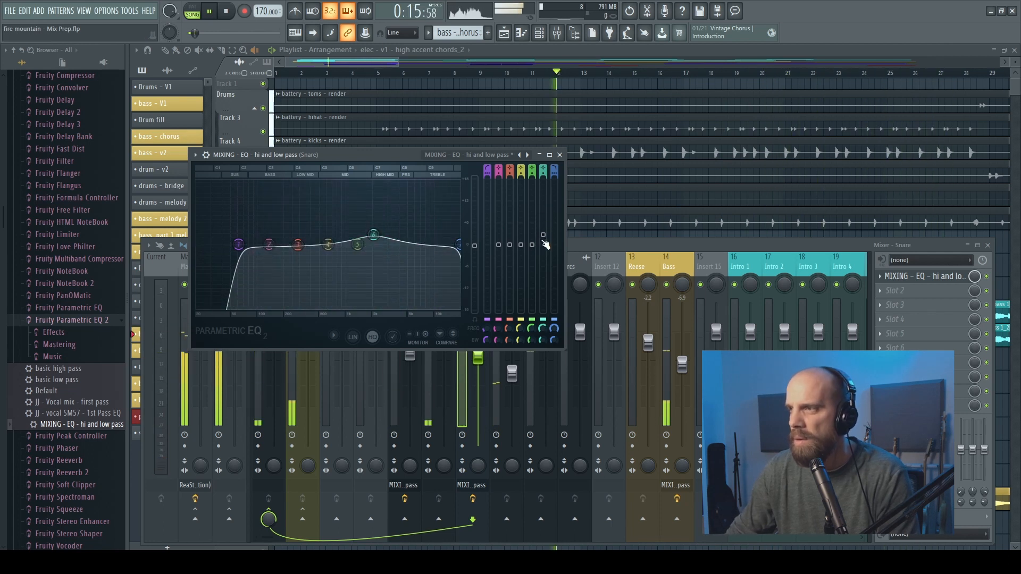
{"action": "left_click_drag", "start_coordinate": [298, 244], "coordinate": [335, 253]}
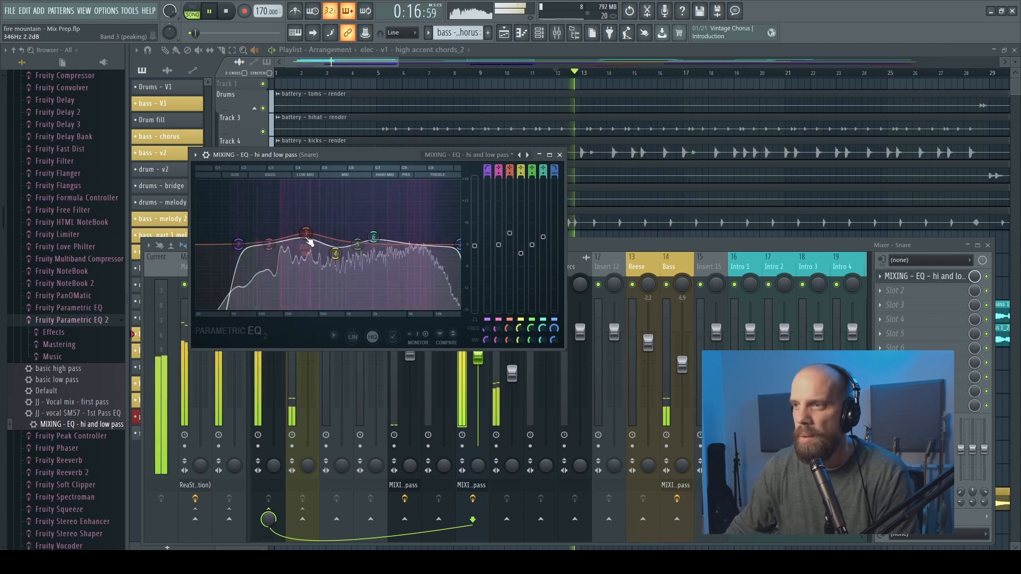
{"action": "mouse_move", "coordinate": [310, 242]}
{"action": "left_mouse_down"}
{"action": "mouse_move", "coordinate": [299, 228]}
{"action": "mouse_move", "coordinate": [311, 233]}
{"action": "left_mouse_up"}
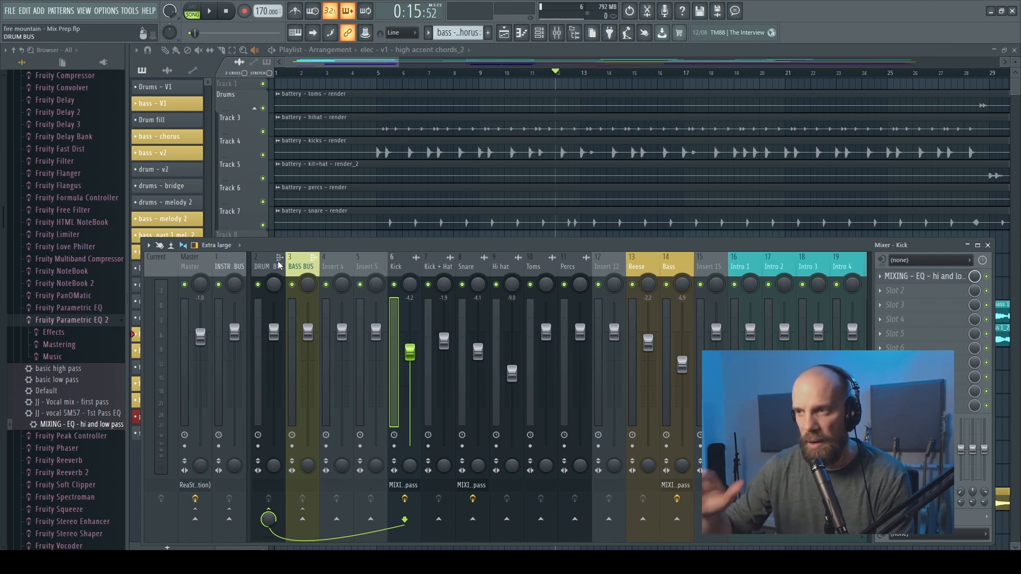
- Insert Fruity Limiter in the first effect slot of the DRUM BUS and switch it to compressor mode
{"action": "left_click", "coordinate": [273, 266]}
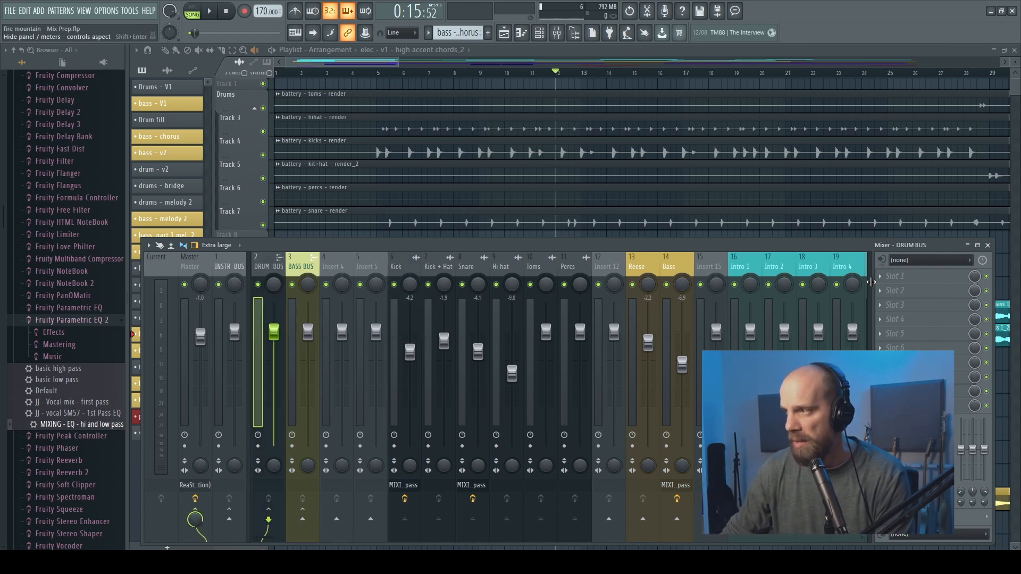
{"action": "left_click", "coordinate": [890, 279]}
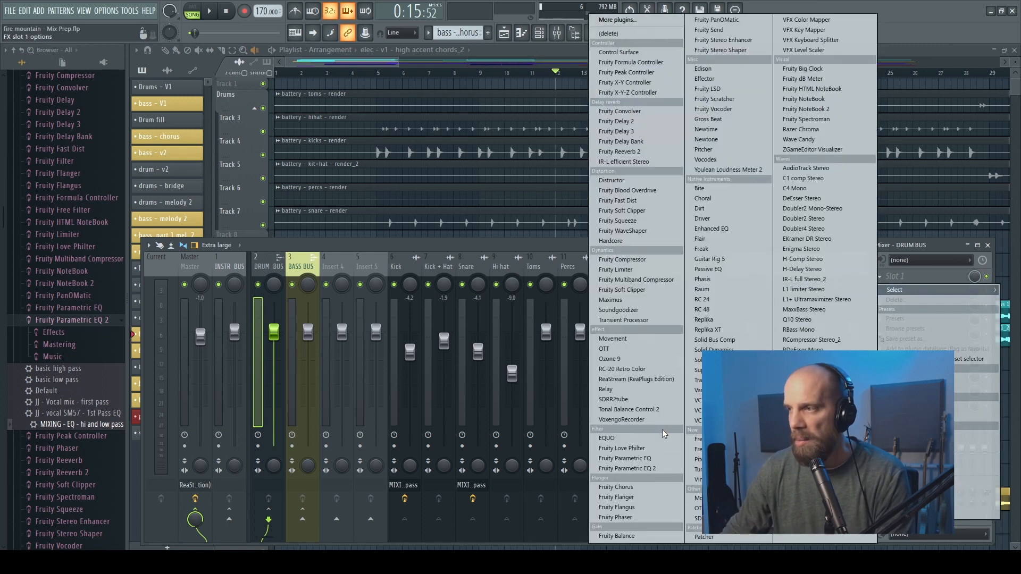
{"action": "left_click", "coordinate": [617, 270]}
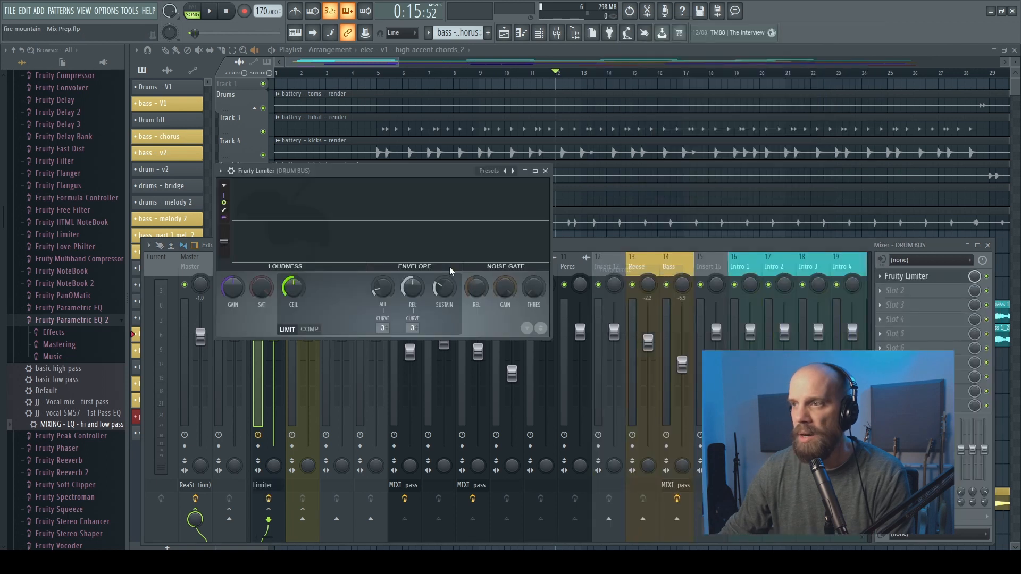
{"action": "left_click", "coordinate": [310, 330]}
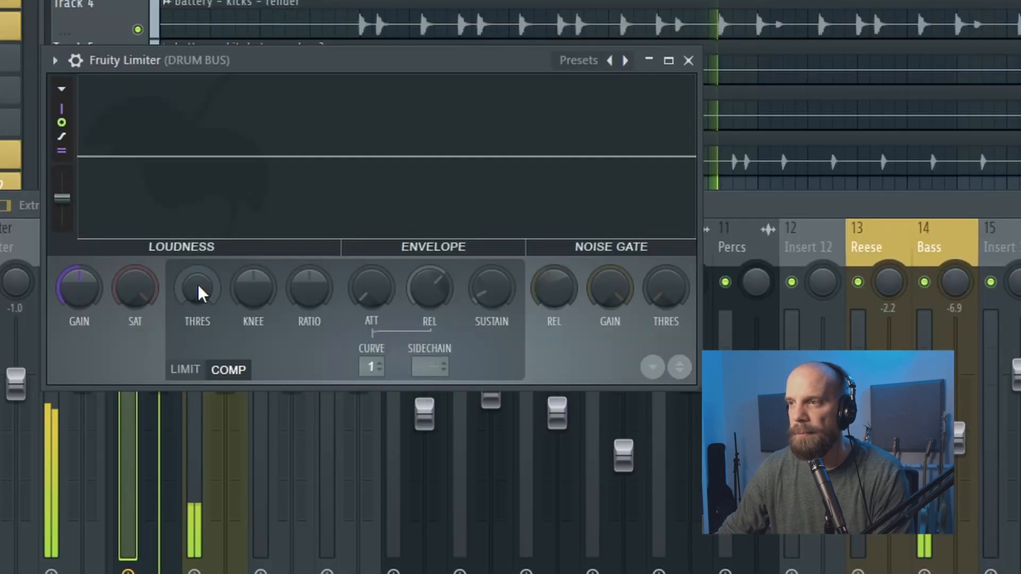
- Lower the DRUM BUS compressor's threshold, raise its ratio and gain, add some saturation and close it
{"action": "mouse_move", "coordinate": [198, 285]}
{"action": "left_mouse_down"}
{"action": "mouse_move", "coordinate": [198, 309]}
{"action": "mouse_move", "coordinate": [197, 297]}
{"action": "left_mouse_up"}
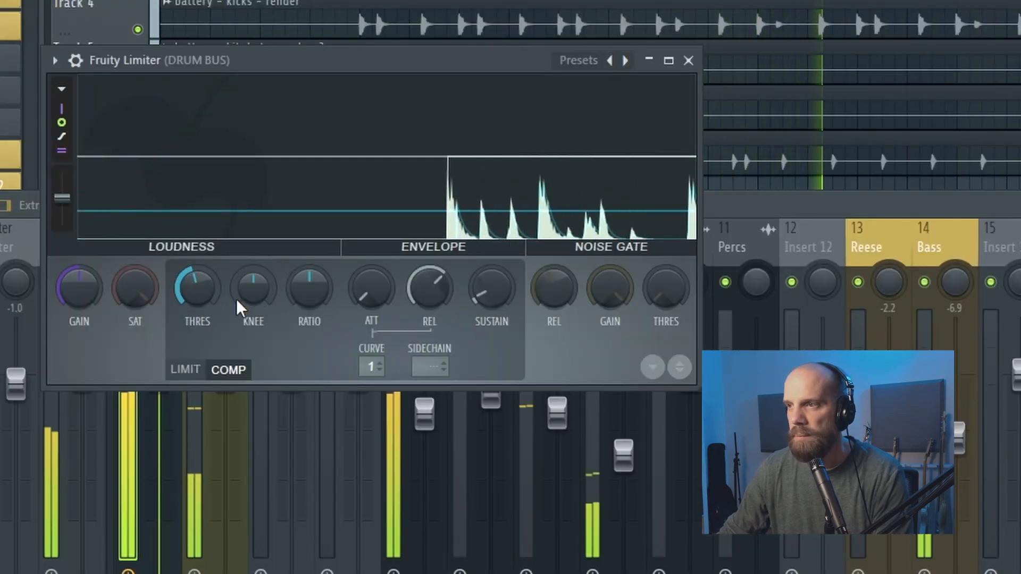
{"action": "left_click_drag", "start_coordinate": [310, 290], "coordinate": [309, 270]}
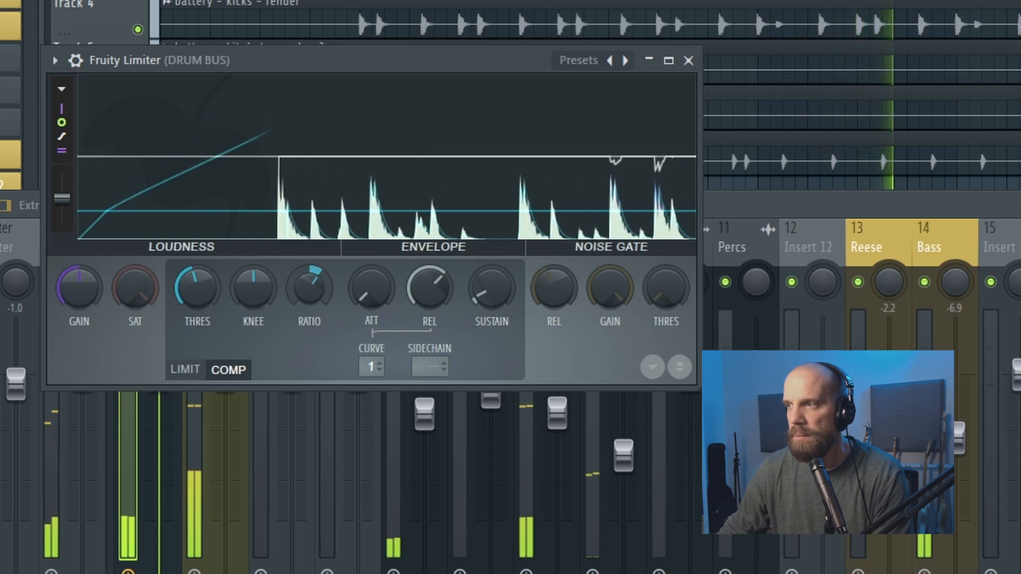
{"action": "left_click_drag", "start_coordinate": [80, 303], "coordinate": [80, 287]}
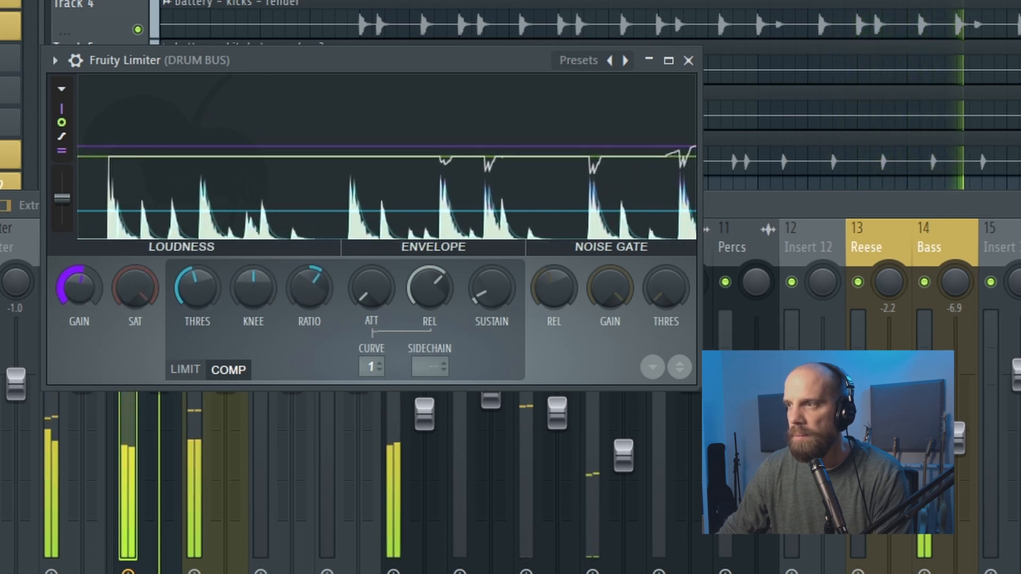
{"action": "left_click_drag", "start_coordinate": [135, 311], "coordinate": [140, 295]}
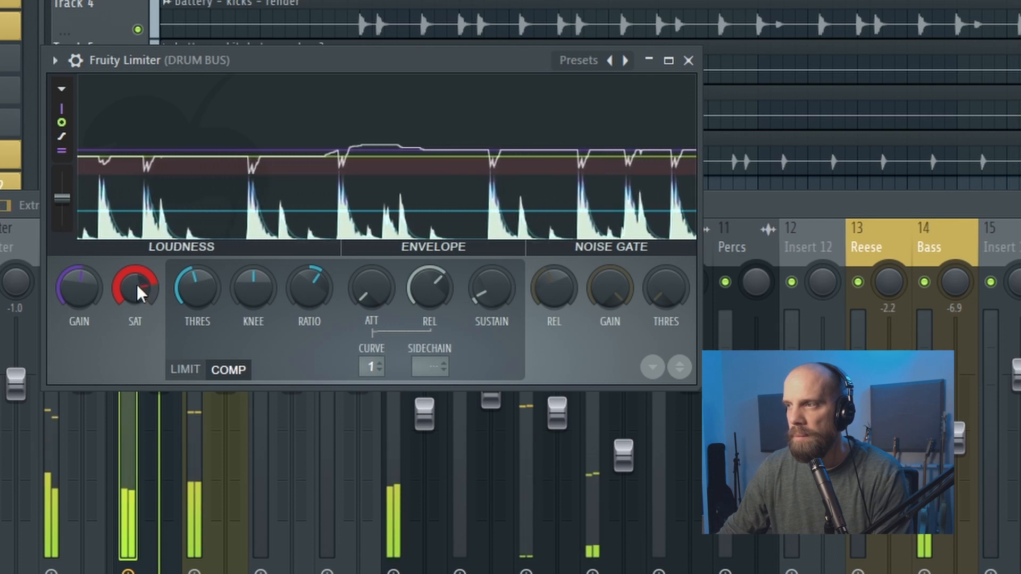
{"action": "left_click_drag", "start_coordinate": [80, 289], "coordinate": [80, 278]}
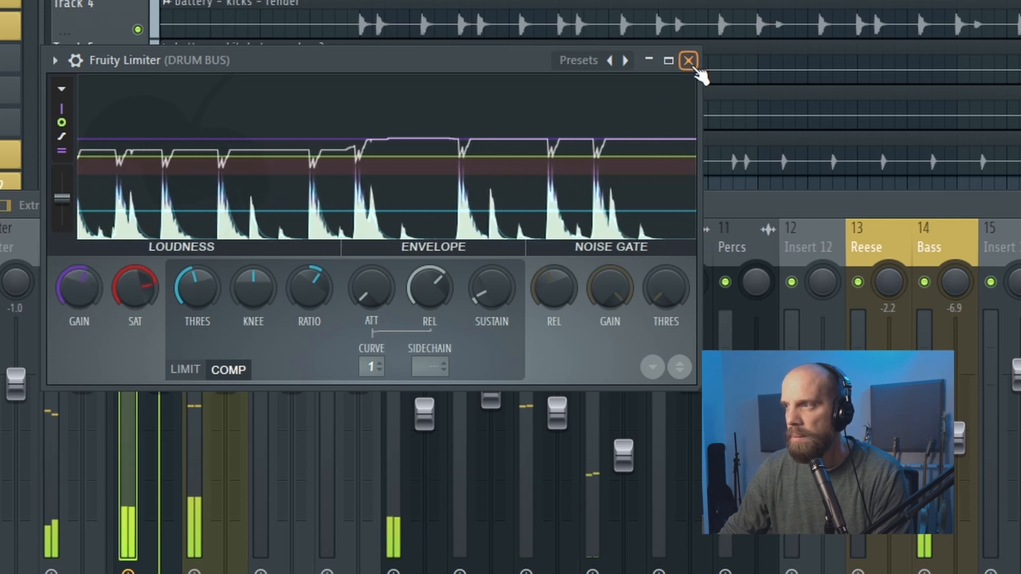
{"action": "left_click", "coordinate": [688, 60]}
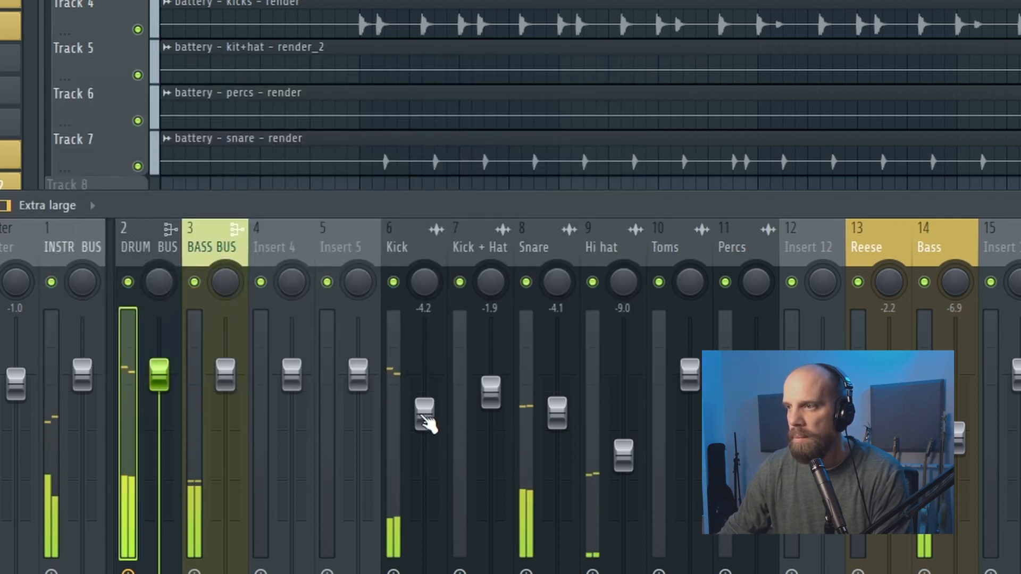
- Lower the Kick and Snare levels to -4.8 dB each
{"action": "left_click_drag", "start_coordinate": [427, 423], "coordinate": [427, 428]}
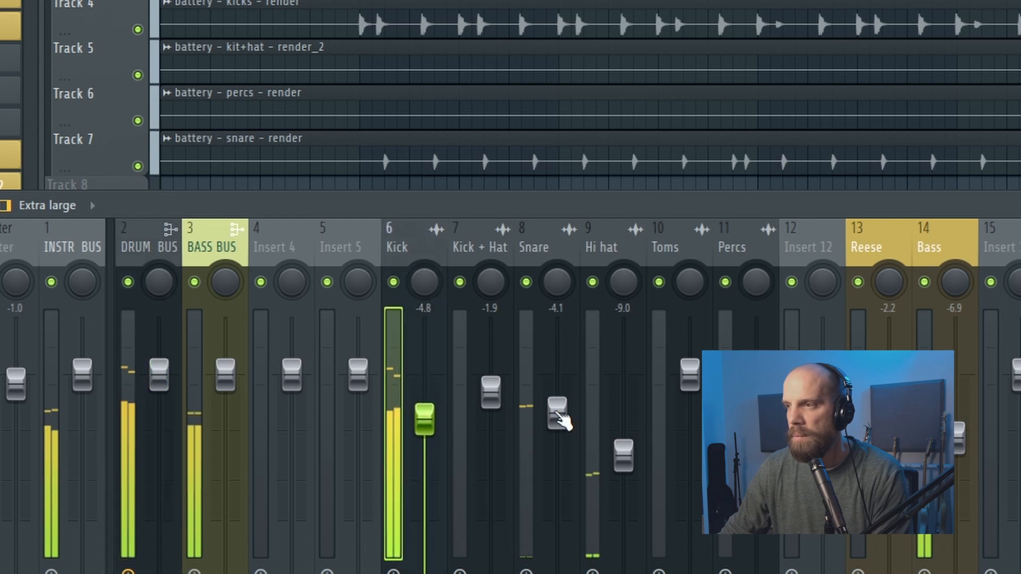
{"action": "left_click_drag", "start_coordinate": [558, 415], "coordinate": [565, 429]}
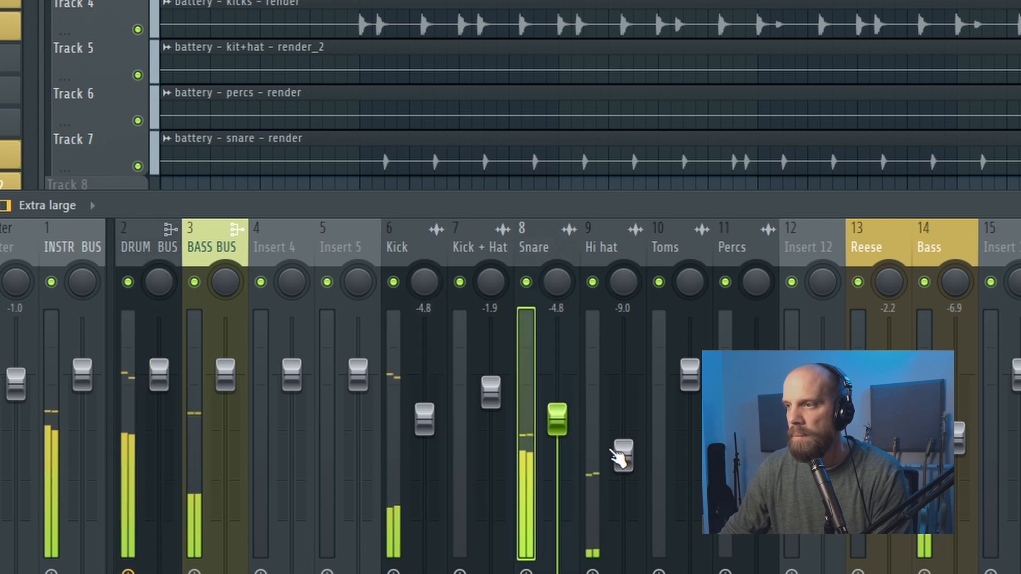
- Insert Distructor in the second DRUM BUS slot, reduce its pre-amp to about 40% and its wet volume during playback
{"action": "left_click", "coordinate": [155, 244]}
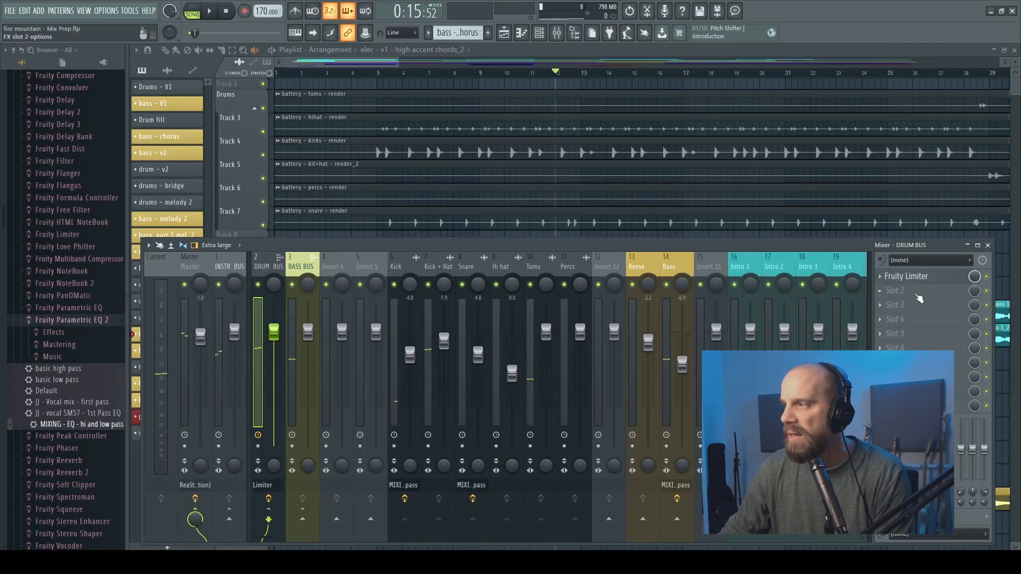
{"action": "left_click", "coordinate": [882, 296]}
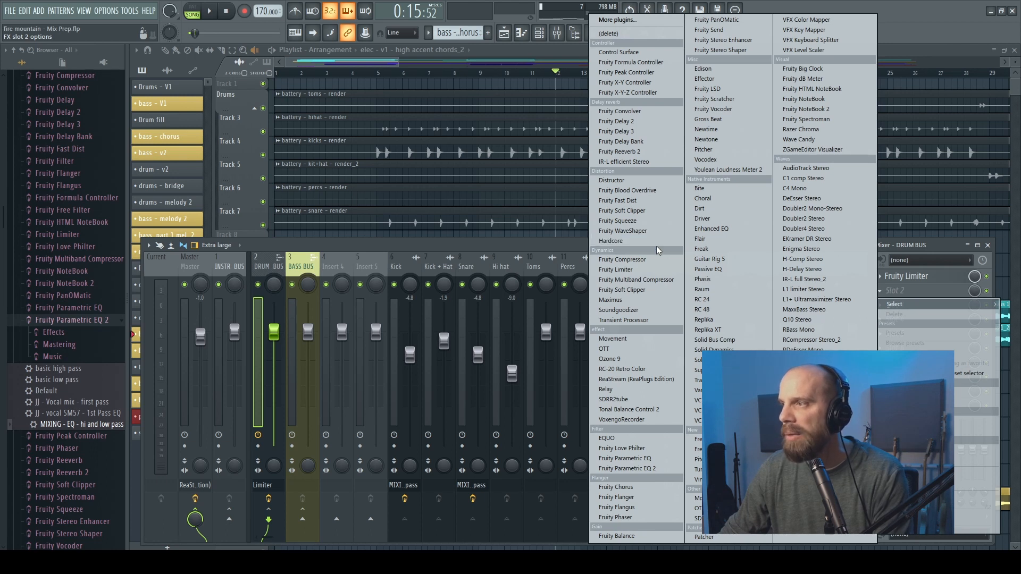
{"action": "left_click", "coordinate": [612, 181]}
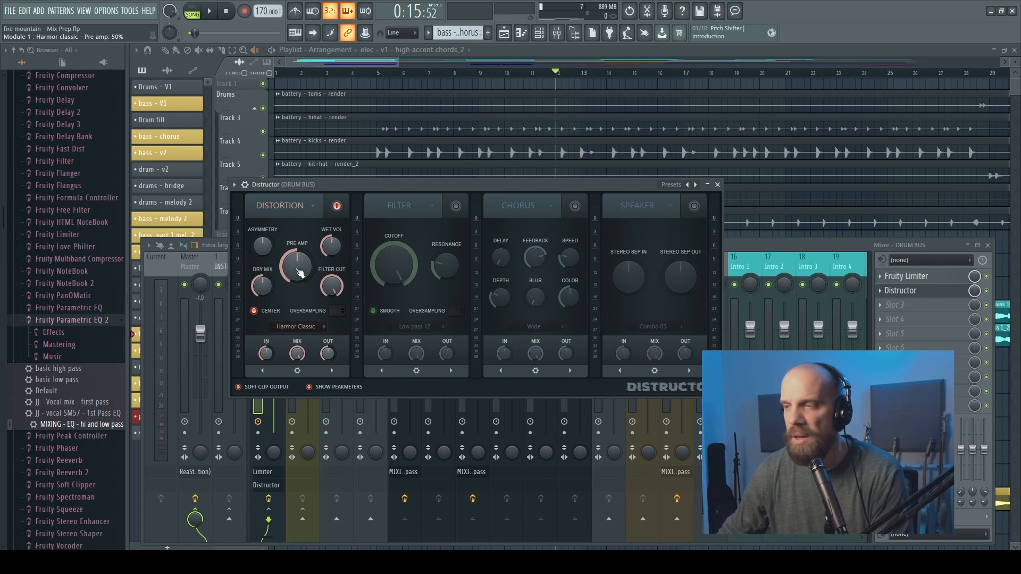
{"action": "key", "text": "space"}
{"action": "left_click_drag", "start_coordinate": [296, 266], "coordinate": [296, 271]}
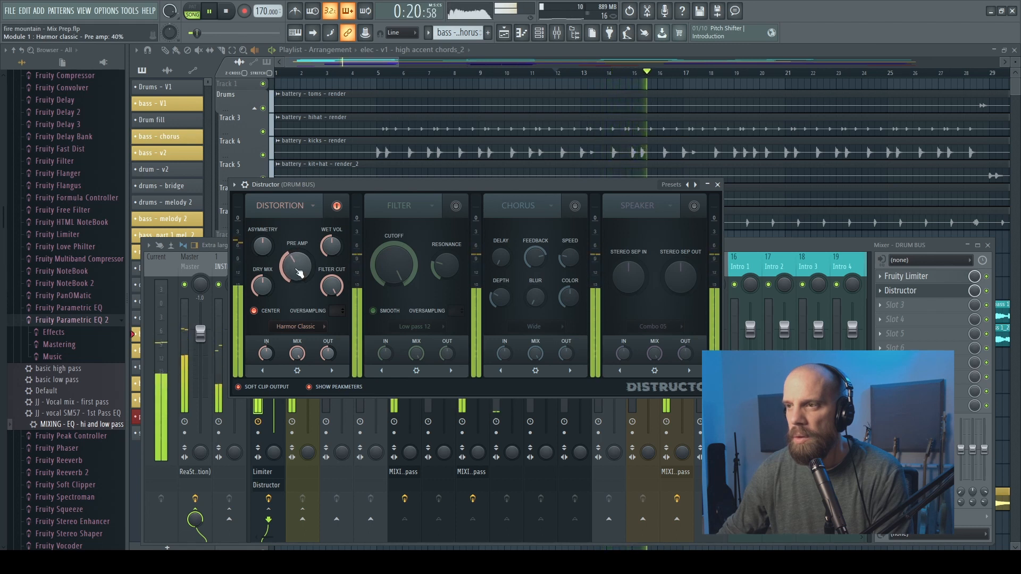
{"action": "left_click_drag", "start_coordinate": [330, 246], "coordinate": [327, 252]}
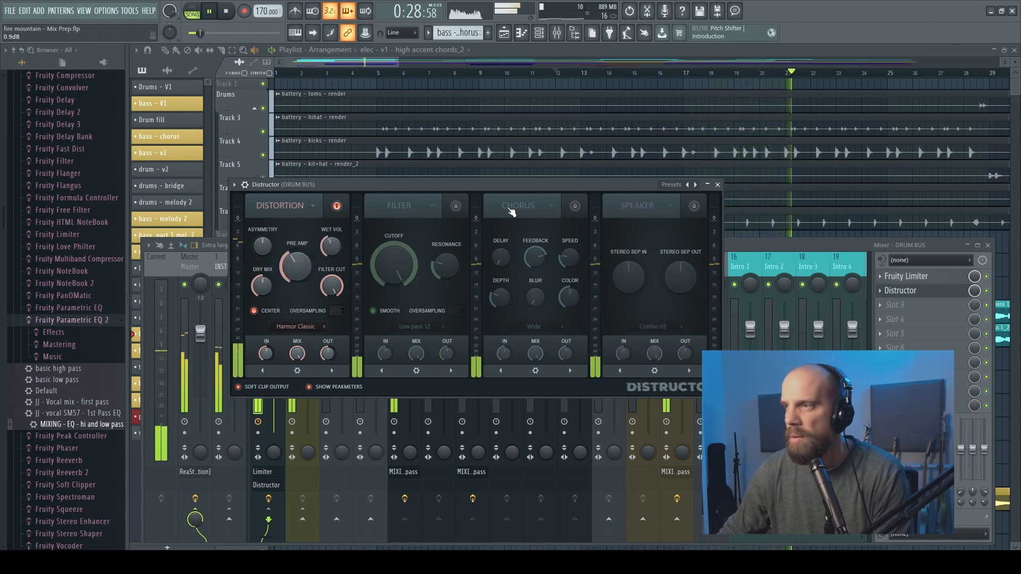
{"action": "left_click", "coordinate": [707, 185]}
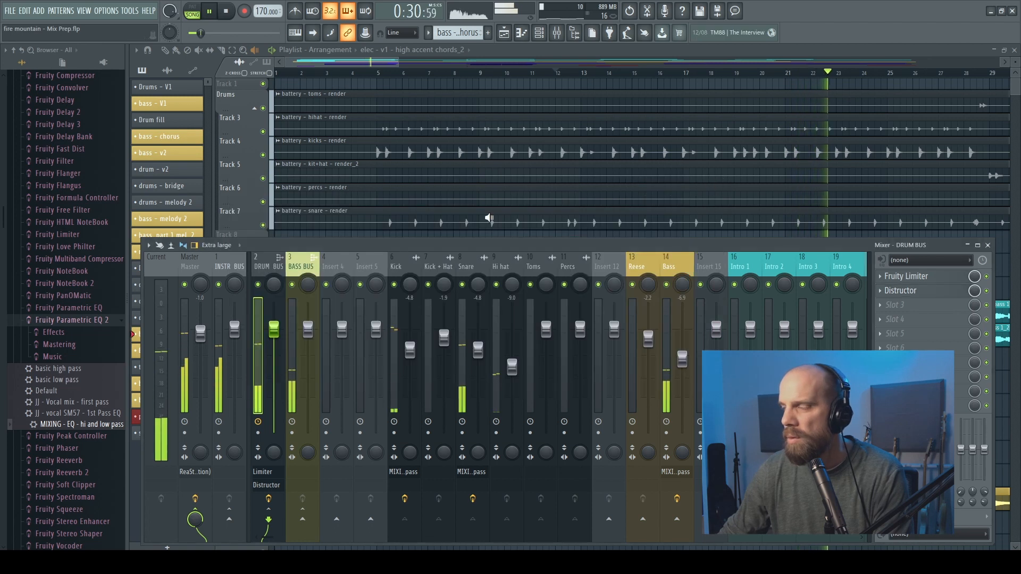
- Move Distructor ahead of Fruity Limiter in the DRUM BUS chain and set its pre-amp to about 42%
{"action": "left_click_drag", "start_coordinate": [910, 291], "coordinate": [910, 275]}
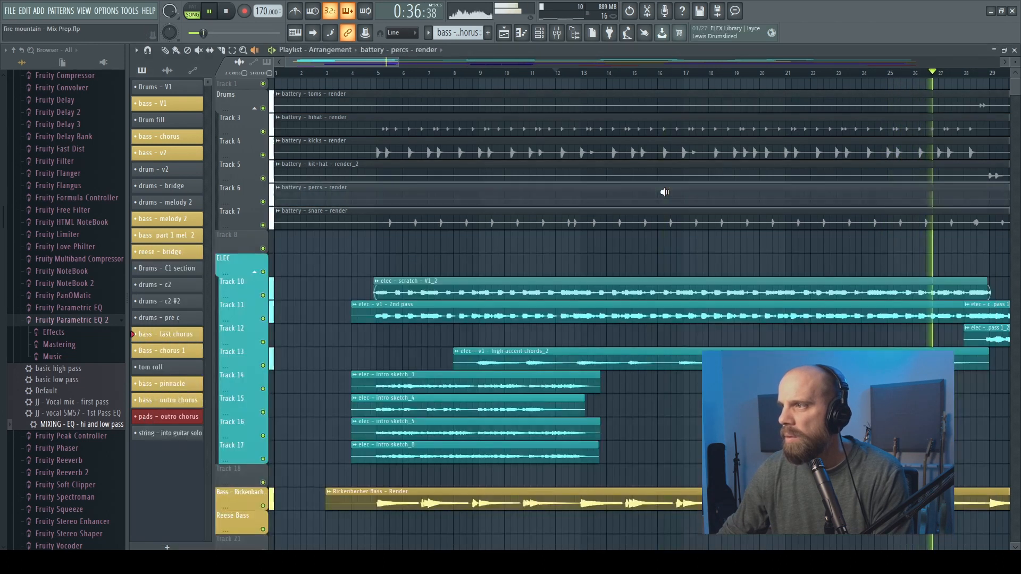
{"action": "left_click", "coordinate": [665, 192]}
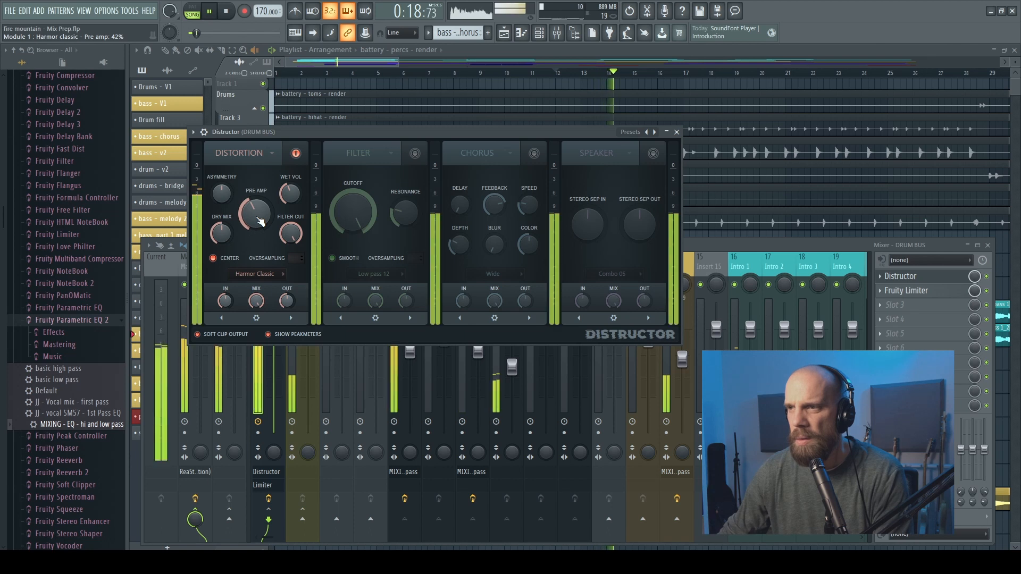
{"action": "left_click", "coordinate": [166, 271]}
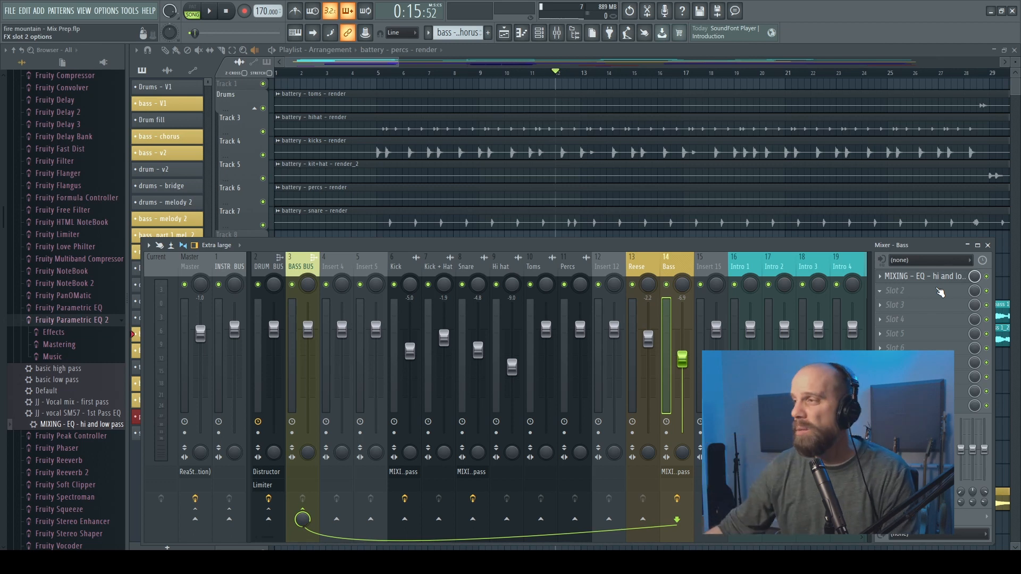
- Insert Fruity Blood Overdrive in the Bass track's second slot and raise its pre-amp to about 0.198 during playback
{"action": "left_click", "coordinate": [903, 290]}
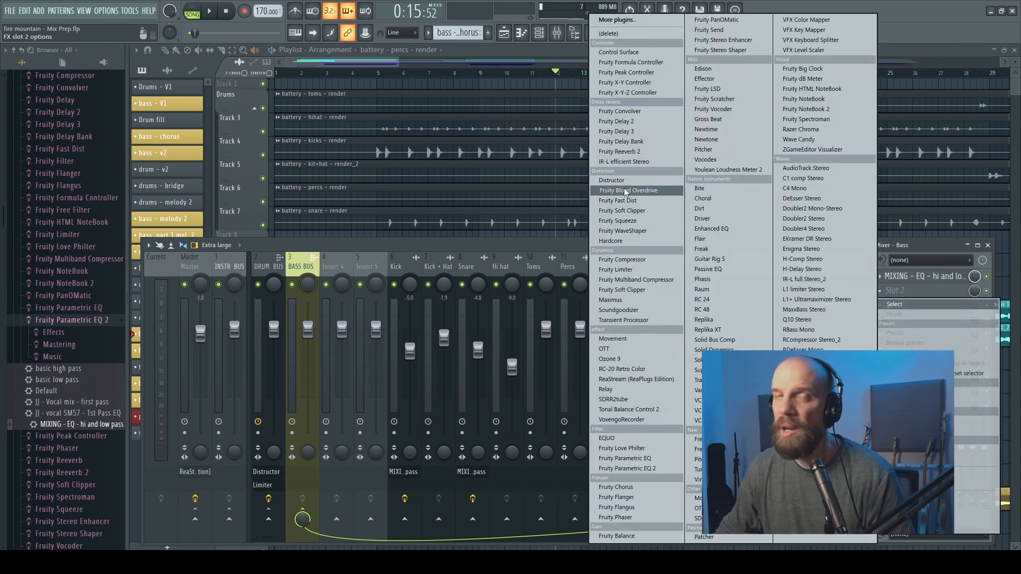
{"action": "left_click", "coordinate": [626, 191]}
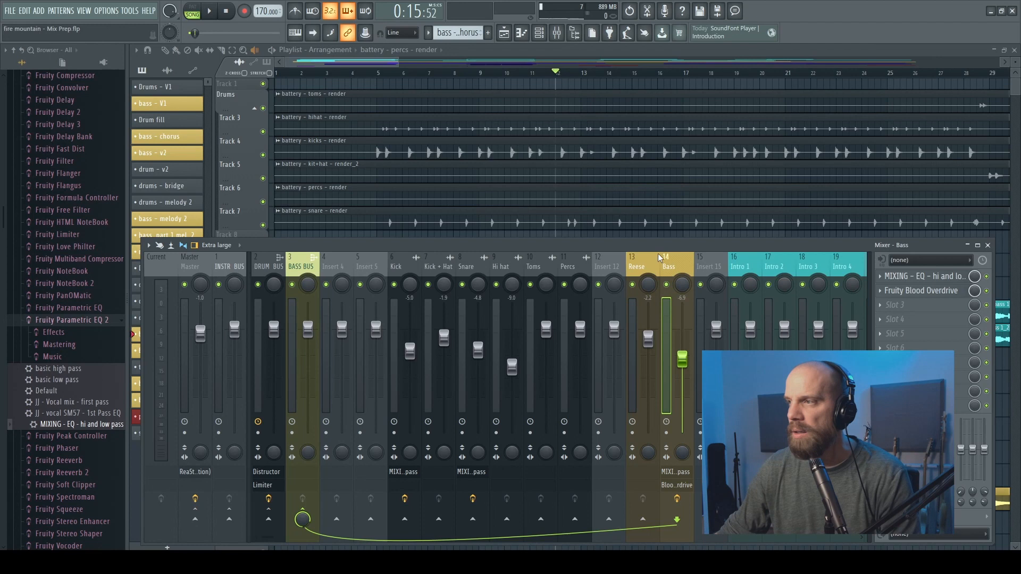
{"action": "left_click", "coordinate": [925, 291]}
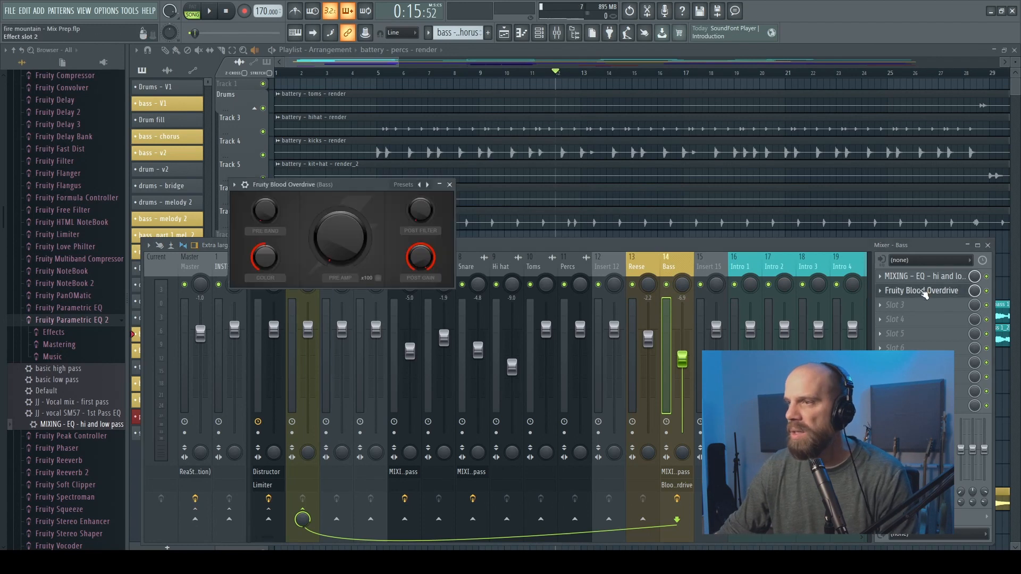
{"action": "key", "text": "space"}
{"action": "left_click_drag", "start_coordinate": [340, 252], "coordinate": [340, 231]}
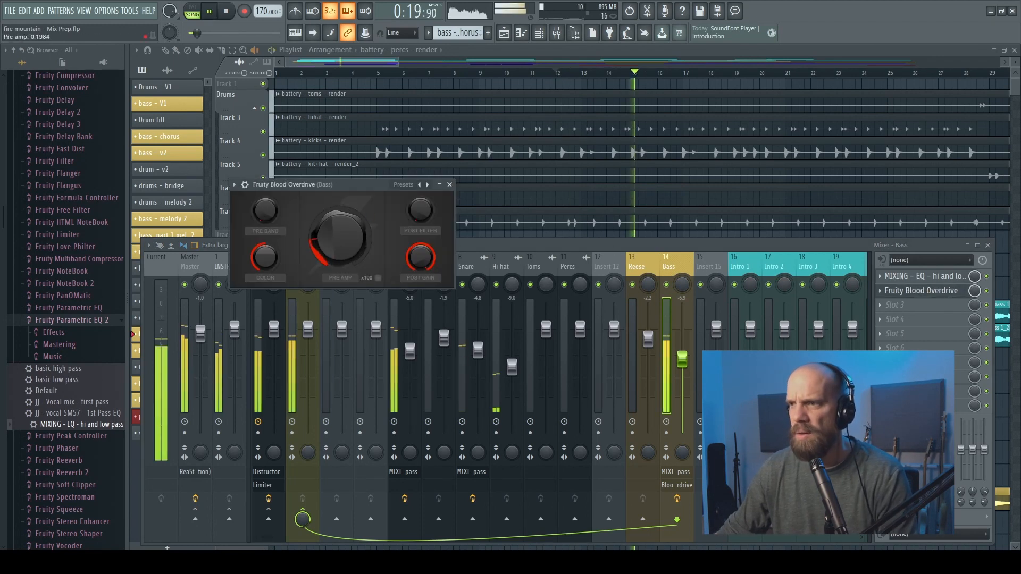
{"action": "left_click", "coordinate": [449, 184]}
- Insert Fruity Limiter in the Bass track's third slot and switch it to compressor mode
{"action": "left_click", "coordinate": [903, 304]}
{"action": "left_click", "coordinate": [625, 372]}
{"action": "left_click", "coordinate": [906, 305]}
{"action": "left_click", "coordinate": [228, 248]}
- Lower the Bass compressor's threshold, raise its ratio and gain, and set the Bass level to -7.5 dB
{"action": "left_click_drag", "start_coordinate": [211, 205], "coordinate": [211, 224]}
{"action": "left_click_drag", "start_coordinate": [269, 205], "coordinate": [269, 197]}
{"action": "left_click_drag", "start_coordinate": [152, 206], "coordinate": [151, 202]}
{"action": "mouse_move", "coordinate": [212, 206]}
{"action": "left_mouse_down"}
{"action": "mouse_move", "coordinate": [269, 199]}
{"action": "mouse_move", "coordinate": [211, 210]}
{"action": "left_mouse_up"}
{"action": "key", "text": "space"}
{"action": "key", "text": "space"}
{"action": "left_click", "coordinate": [464, 90]}
{"action": "left_click_drag", "start_coordinate": [682, 353], "coordinate": [682, 356]}
- Check the DRUM BUS effect chain, select the Elec V1 track and listen to the verse playback
{"action": "left_click", "coordinate": [269, 266]}
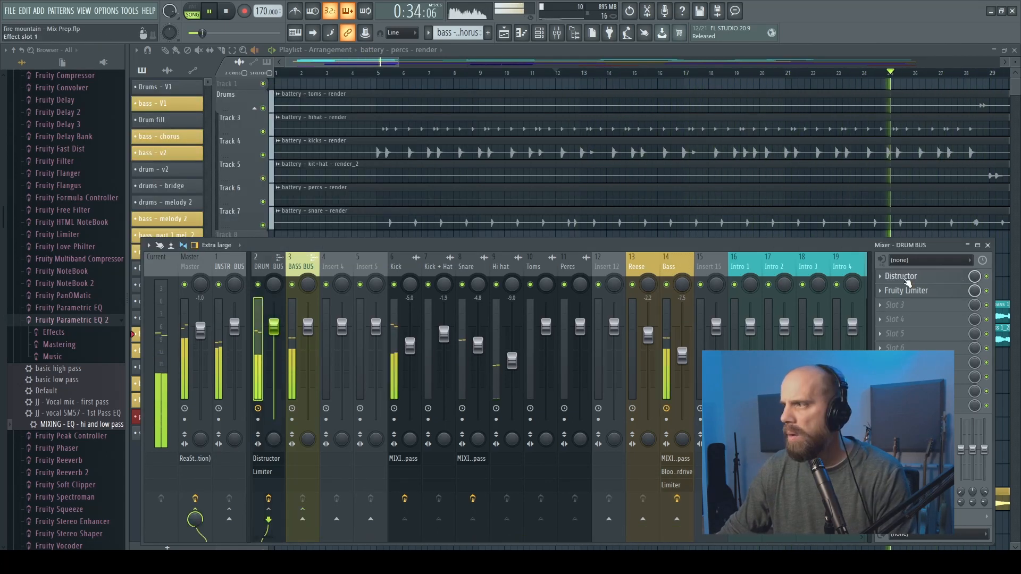
{"action": "key", "text": "space"}
{"action": "scroll", "coordinate": [488, 269], "scroll_direction": "down", "scroll_amount": 3}
{"action": "left_click", "coordinate": [570, 267]}
{"action": "key", "text": "space"}
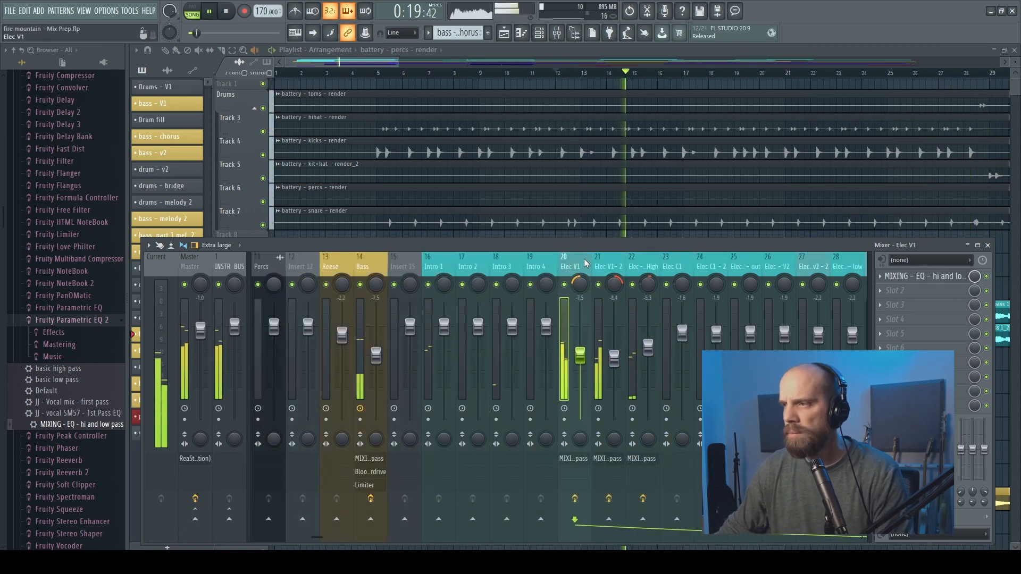
{"action": "scroll", "coordinate": [579, 265], "scroll_direction": "down", "scroll_amount": 1}
{"action": "key", "text": "space"}
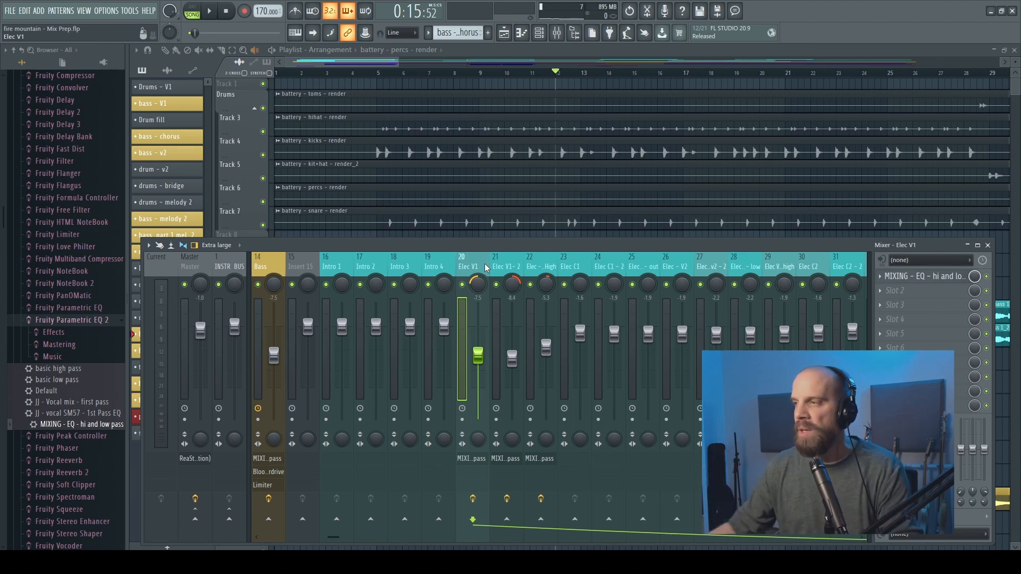
- Dock the Insert 125 mixer track to the right side of the mixer
{"action": "scroll", "coordinate": [587, 259], "scroll_direction": "down", "scroll_amount": 5}
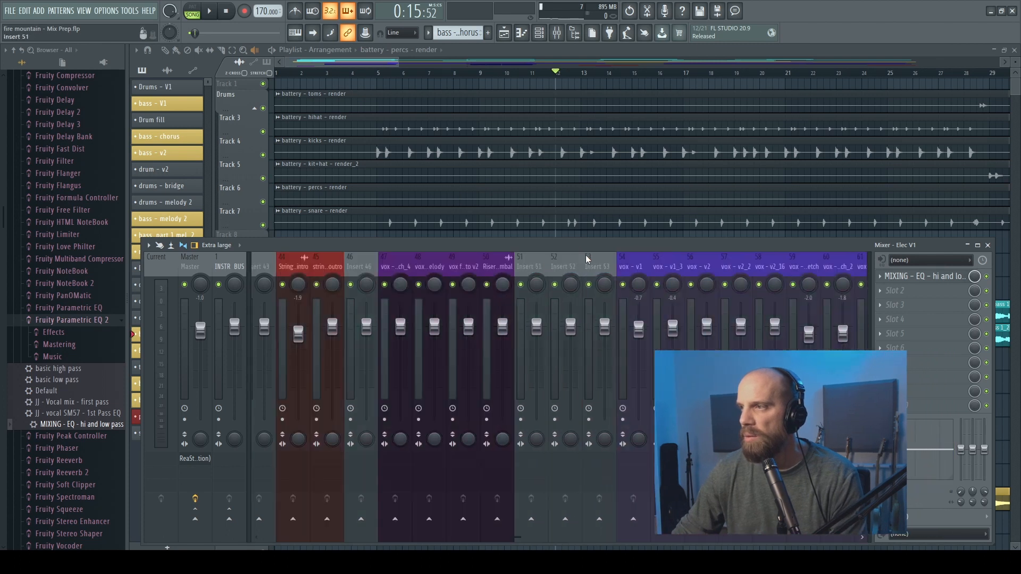
{"action": "scroll", "coordinate": [587, 259], "scroll_direction": "down", "scroll_amount": 10}
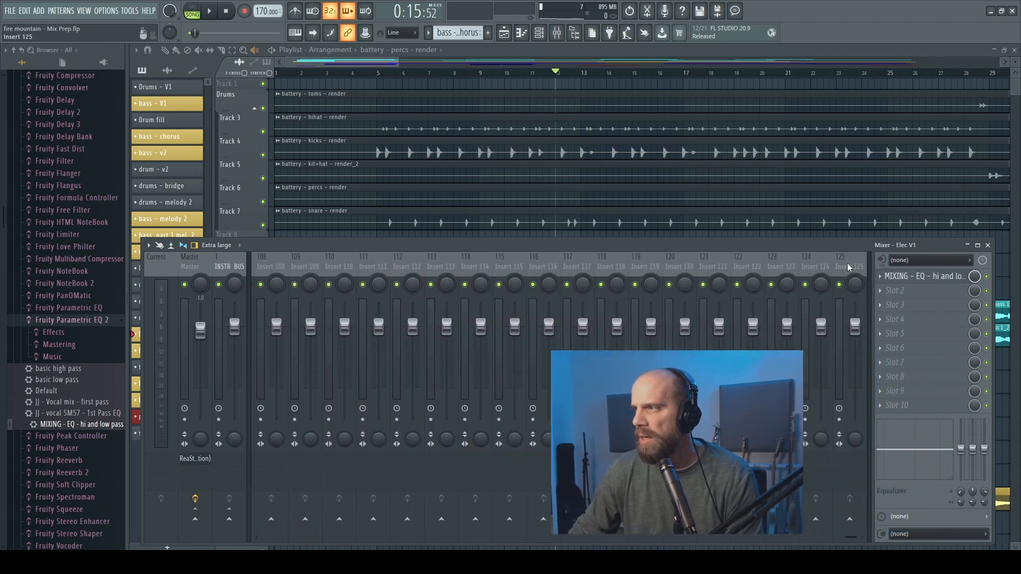
{"action": "right_click", "coordinate": [844, 260]}
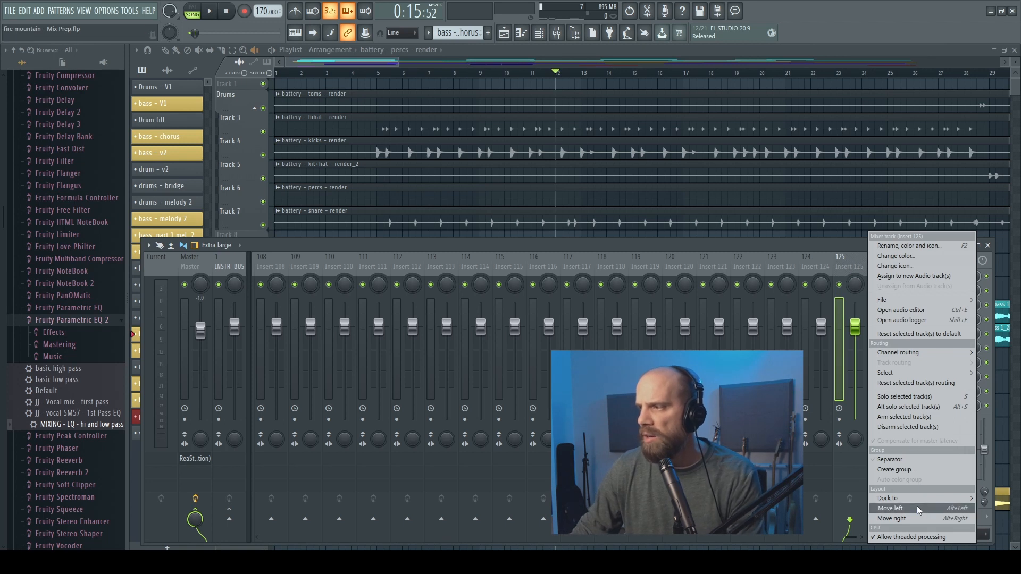
{"action": "left_click", "coordinate": [990, 519]}
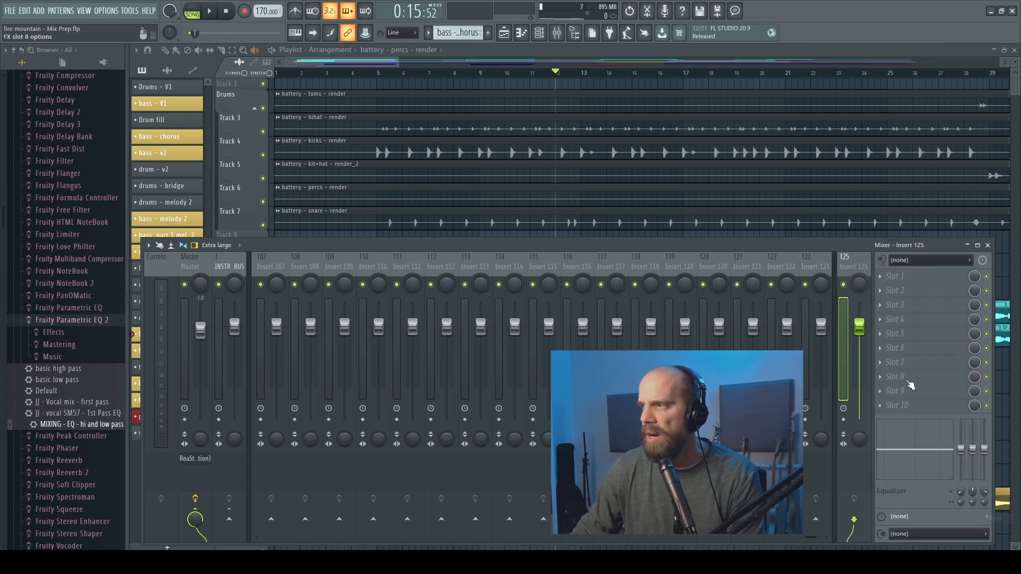
- Insert Fruity Convolver in Insert 125's first slot and load a Lex - Room reverb preset
{"action": "left_click", "coordinate": [901, 276]}
{"action": "left_click", "coordinate": [748, 272]}
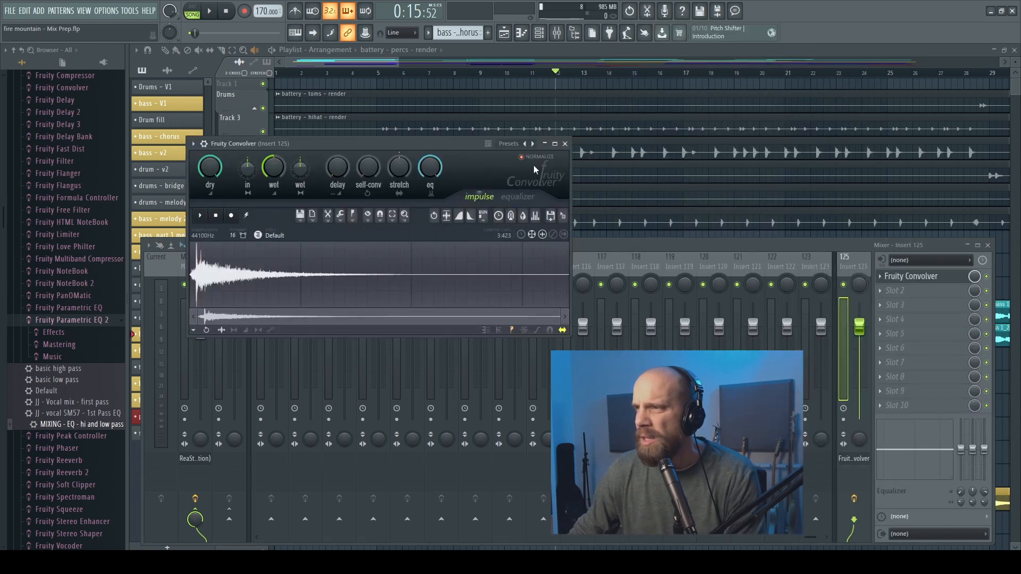
{"action": "left_click", "coordinate": [514, 144]}
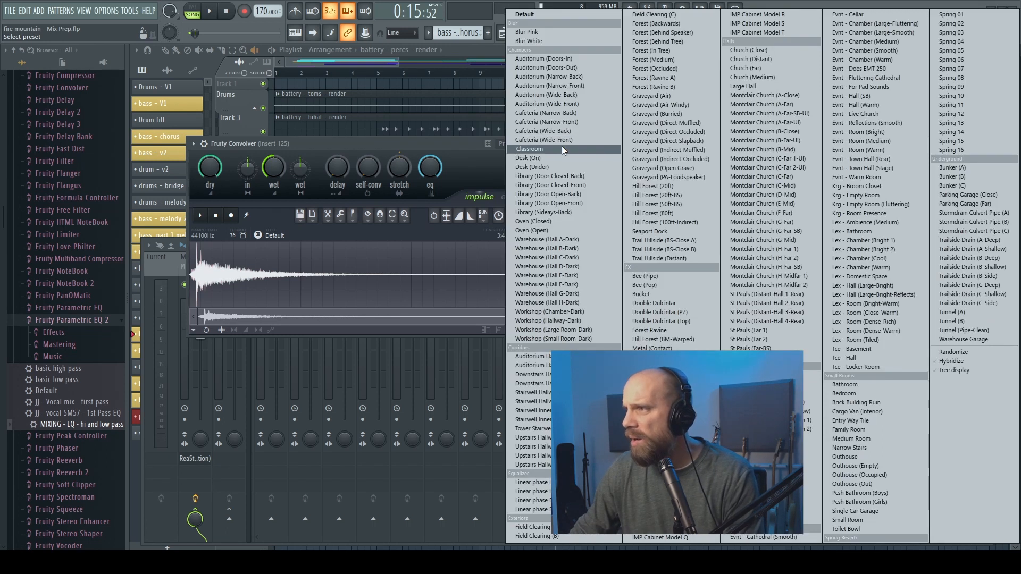
{"action": "left_click", "coordinate": [865, 306]}
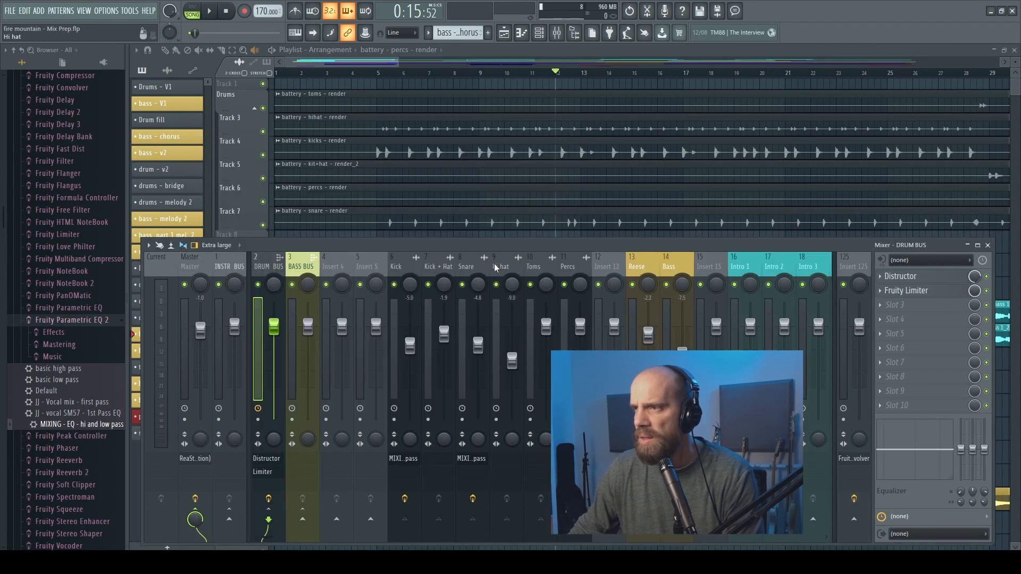
- Send the Snare track to the Insert 125 reverb and set the send level to about 77% during playback
{"action": "left_click", "coordinate": [474, 268]}
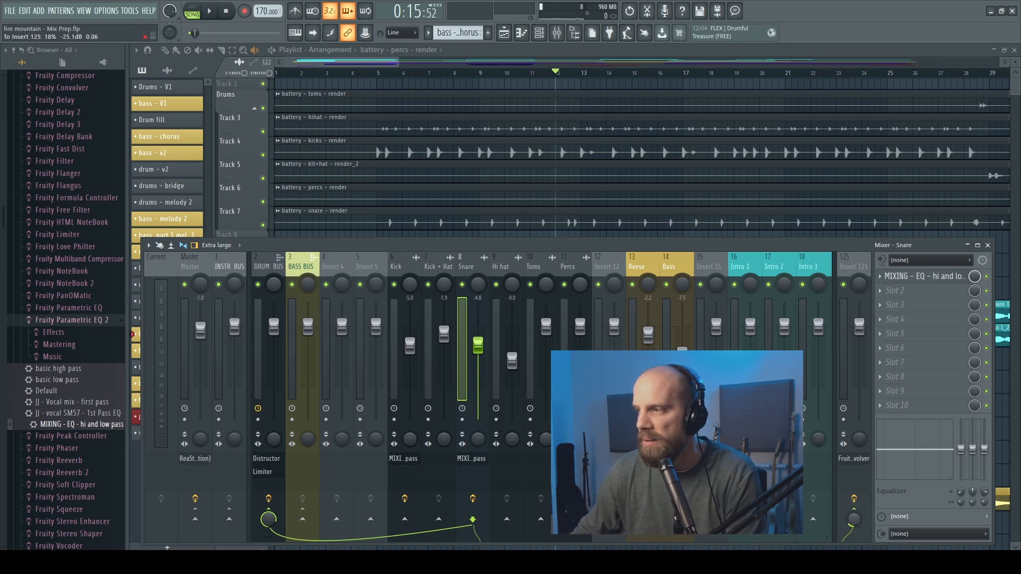
{"action": "key", "text": "space"}
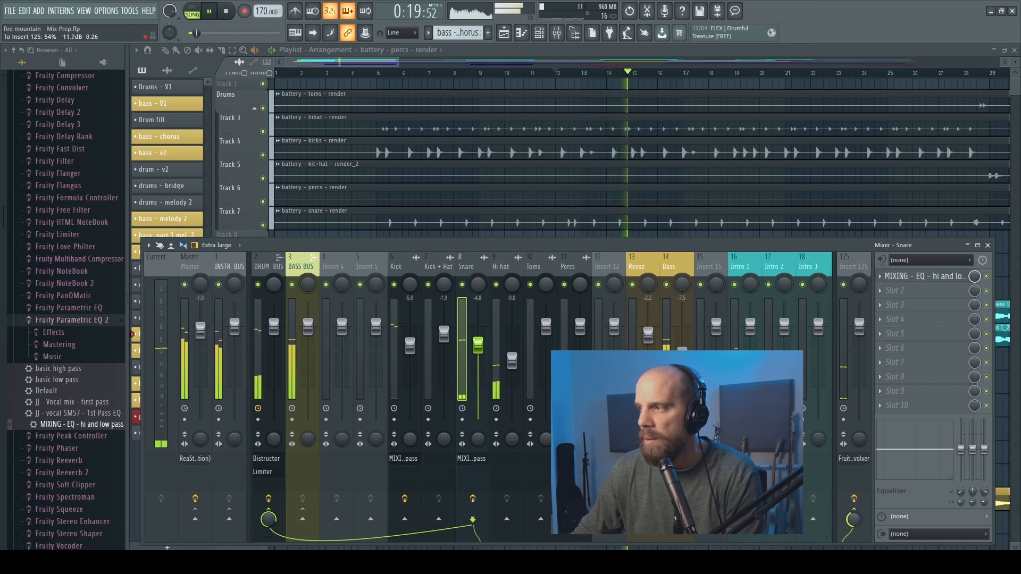
{"action": "mouse_move", "coordinate": [853, 520]}
{"action": "left_mouse_down"}
{"action": "mouse_move", "coordinate": [853, 548]}
{"action": "mouse_move", "coordinate": [853, 505]}
{"action": "mouse_move", "coordinate": [853, 537]}
{"action": "left_mouse_up"}
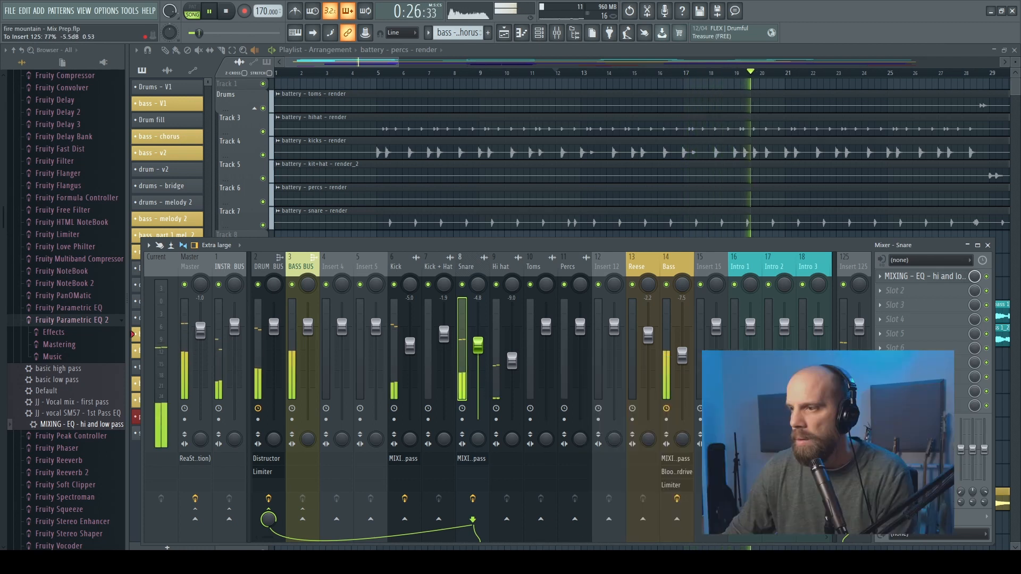
- Send the Hi hat track to the Insert 125 reverb, listen to the drums in playback and reselect the Snare track
{"action": "left_click", "coordinate": [409, 344]}
{"action": "left_click", "coordinate": [507, 519]}
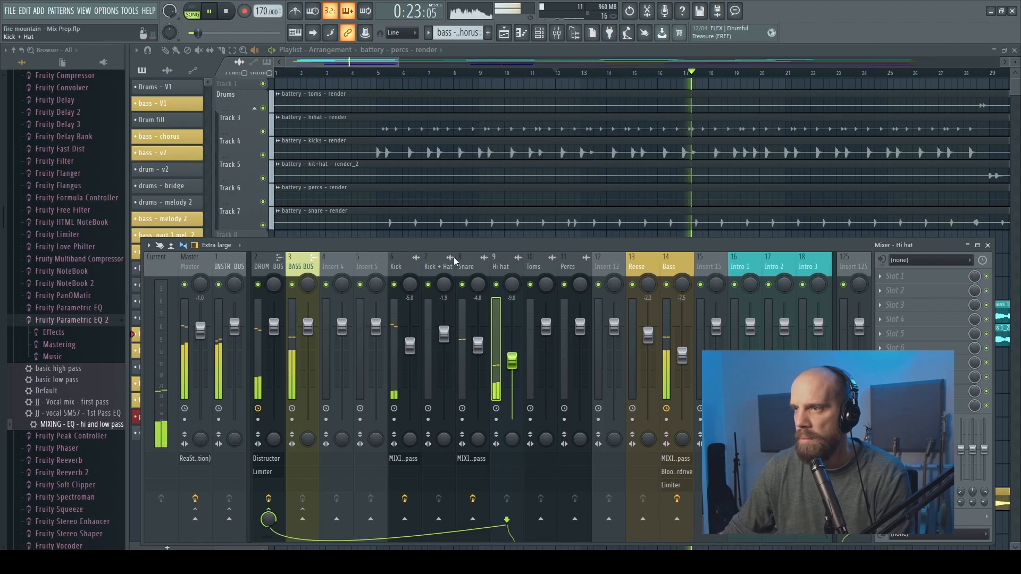
{"action": "key", "text": "space"}
{"action": "left_click", "coordinate": [475, 270]}
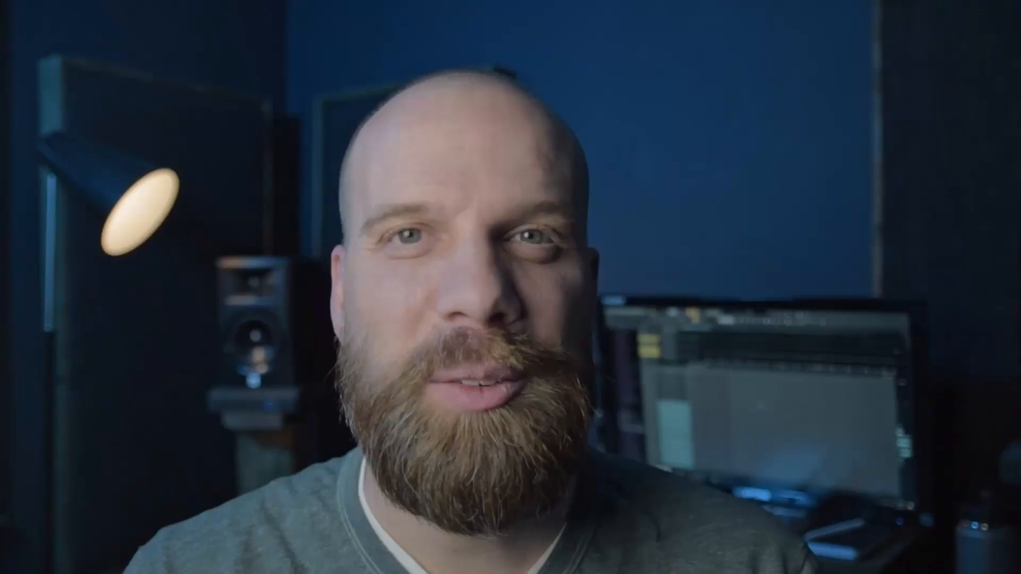